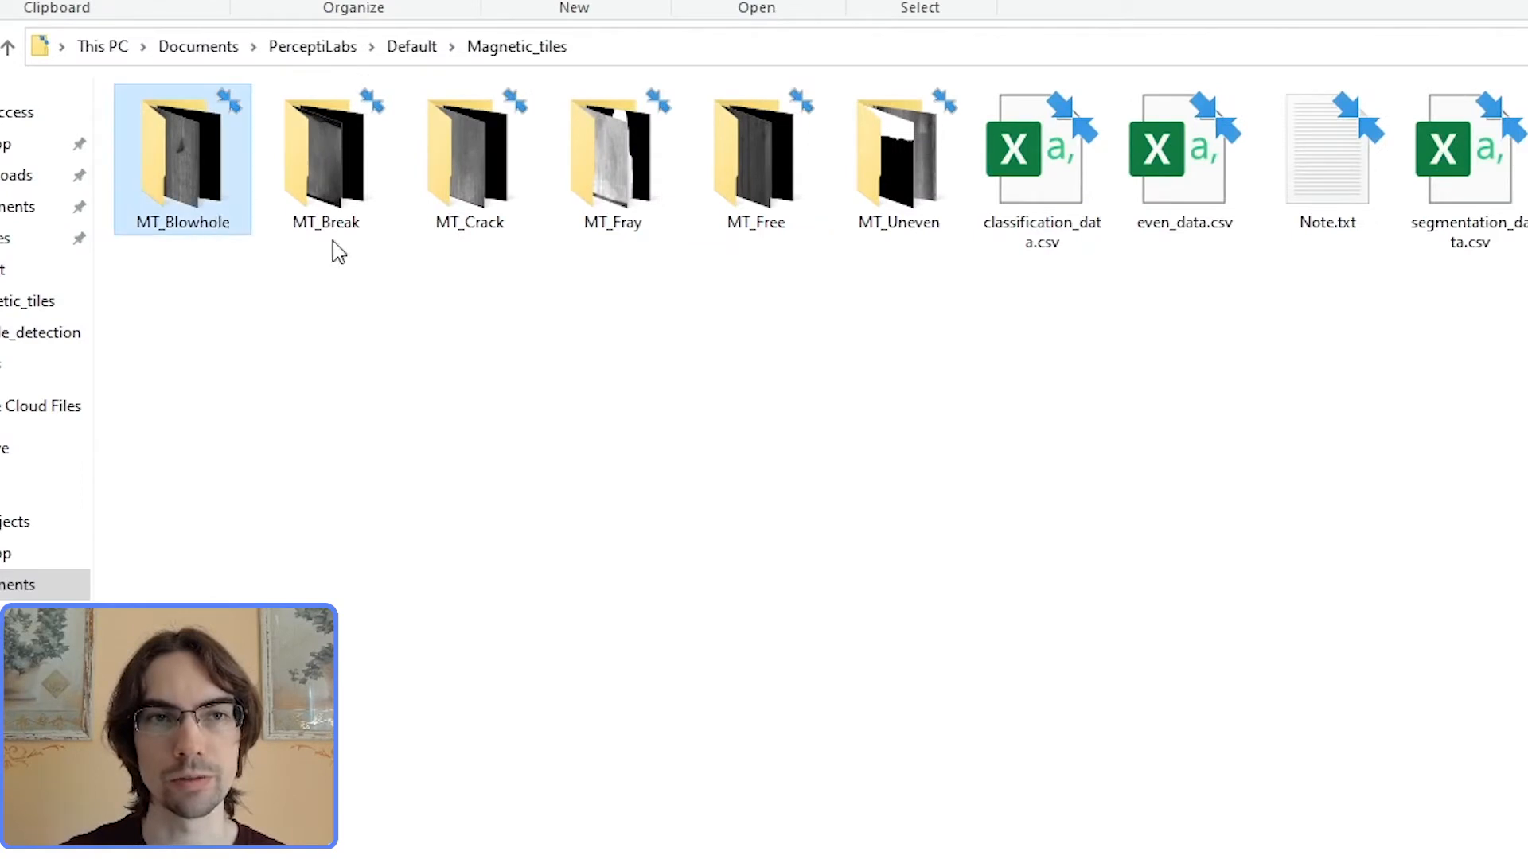
Go through the tile class folders MT_Break, MT_Crack, MT_Fray, MT_Uneven and MT_Free in the Magnetic_tiles dataset.
left_click(340, 224)
left_click(497, 231)
left_click(632, 226)
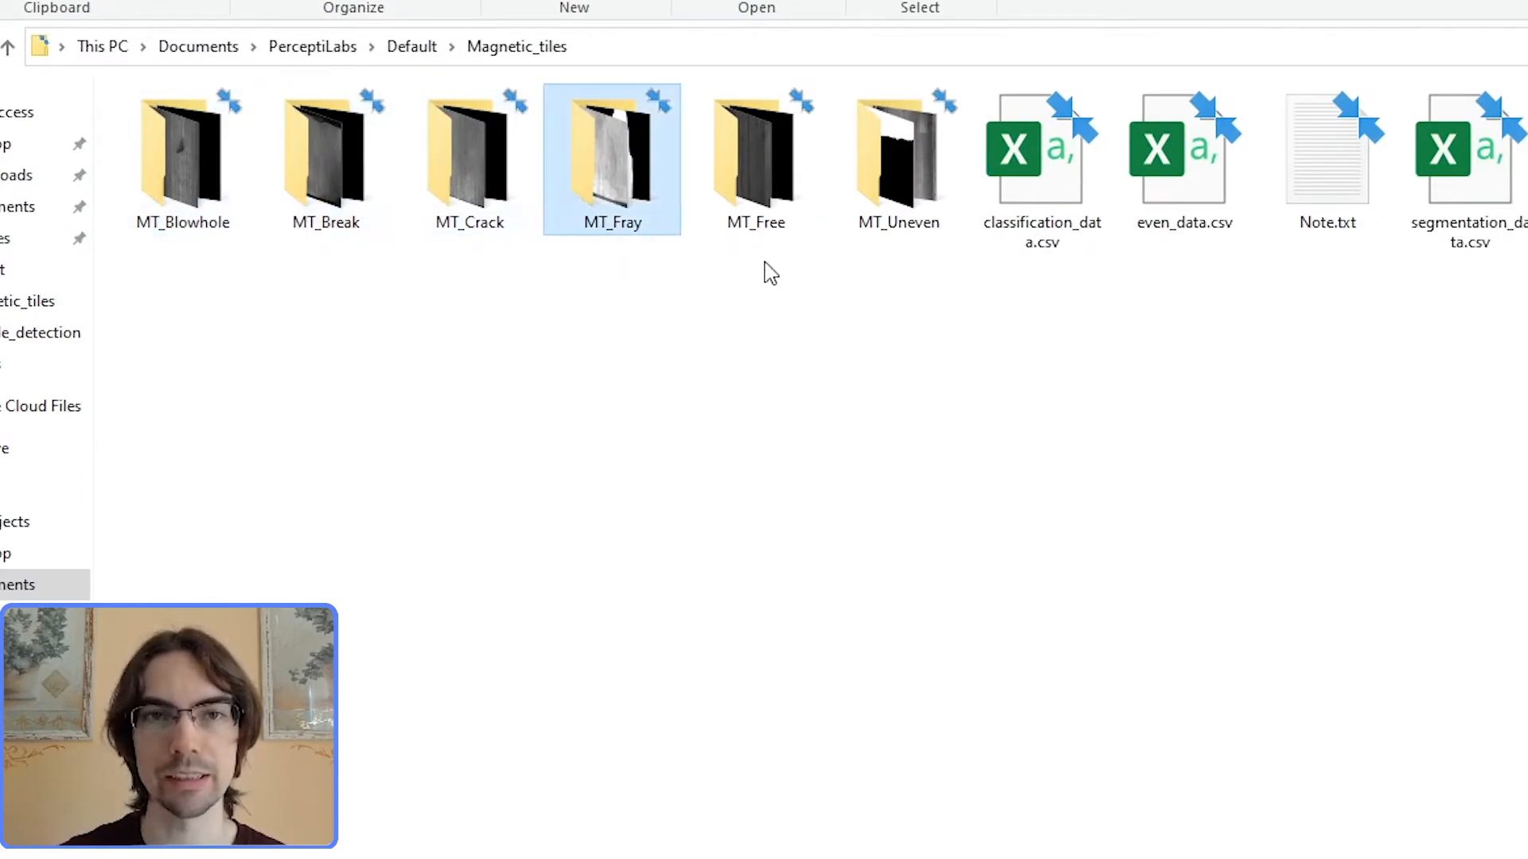
left_click(900, 213)
left_click(775, 229)
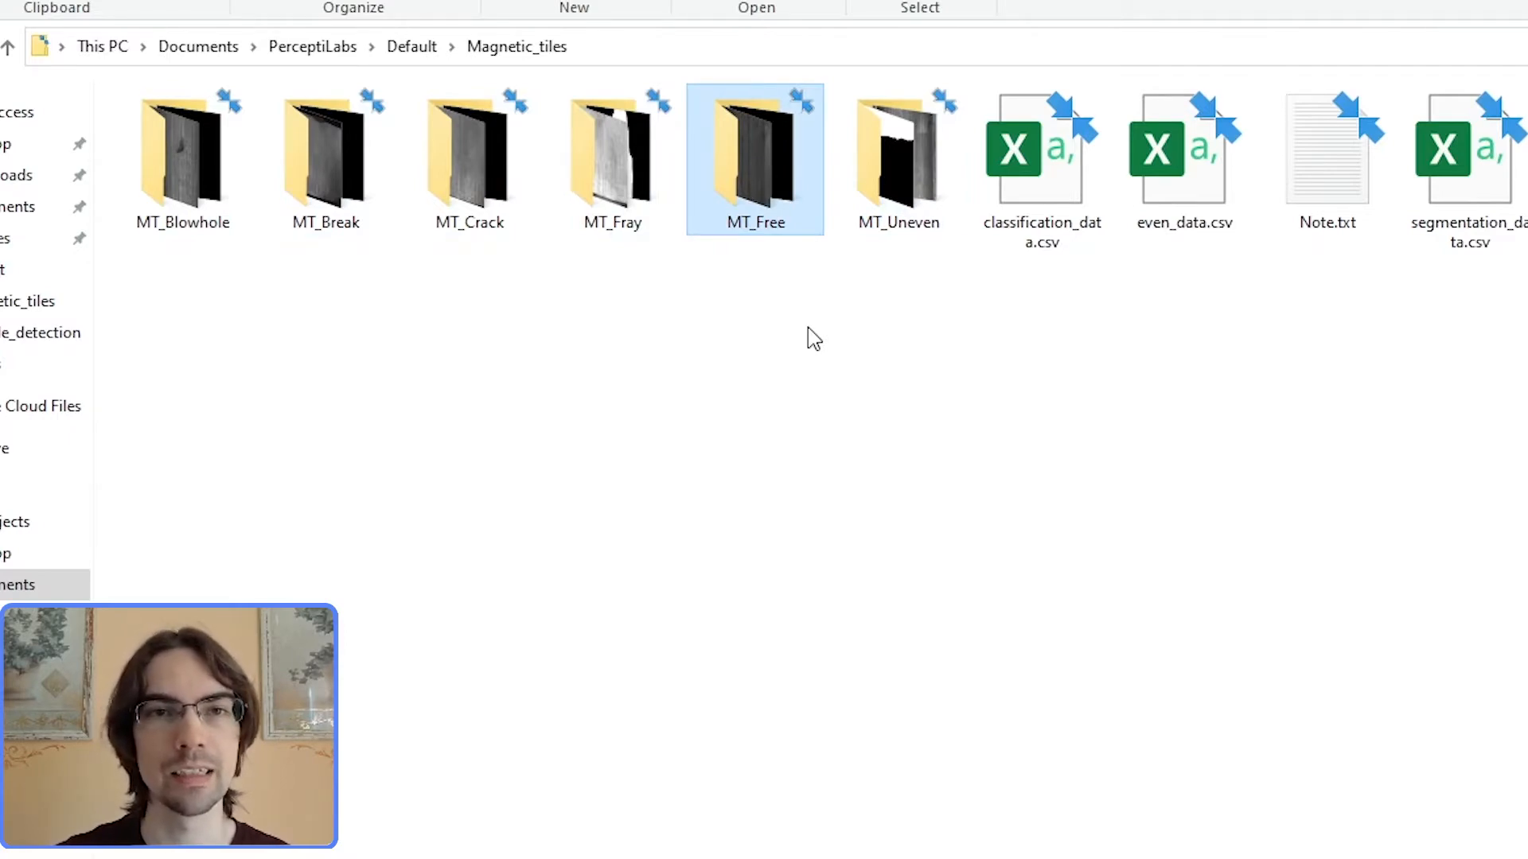
Open the MT_Uneven folder, compare exp0_num_461.jpg with its mask exp0_num_461.png, and return to Magnetic_tiles.
double_click(890, 217)
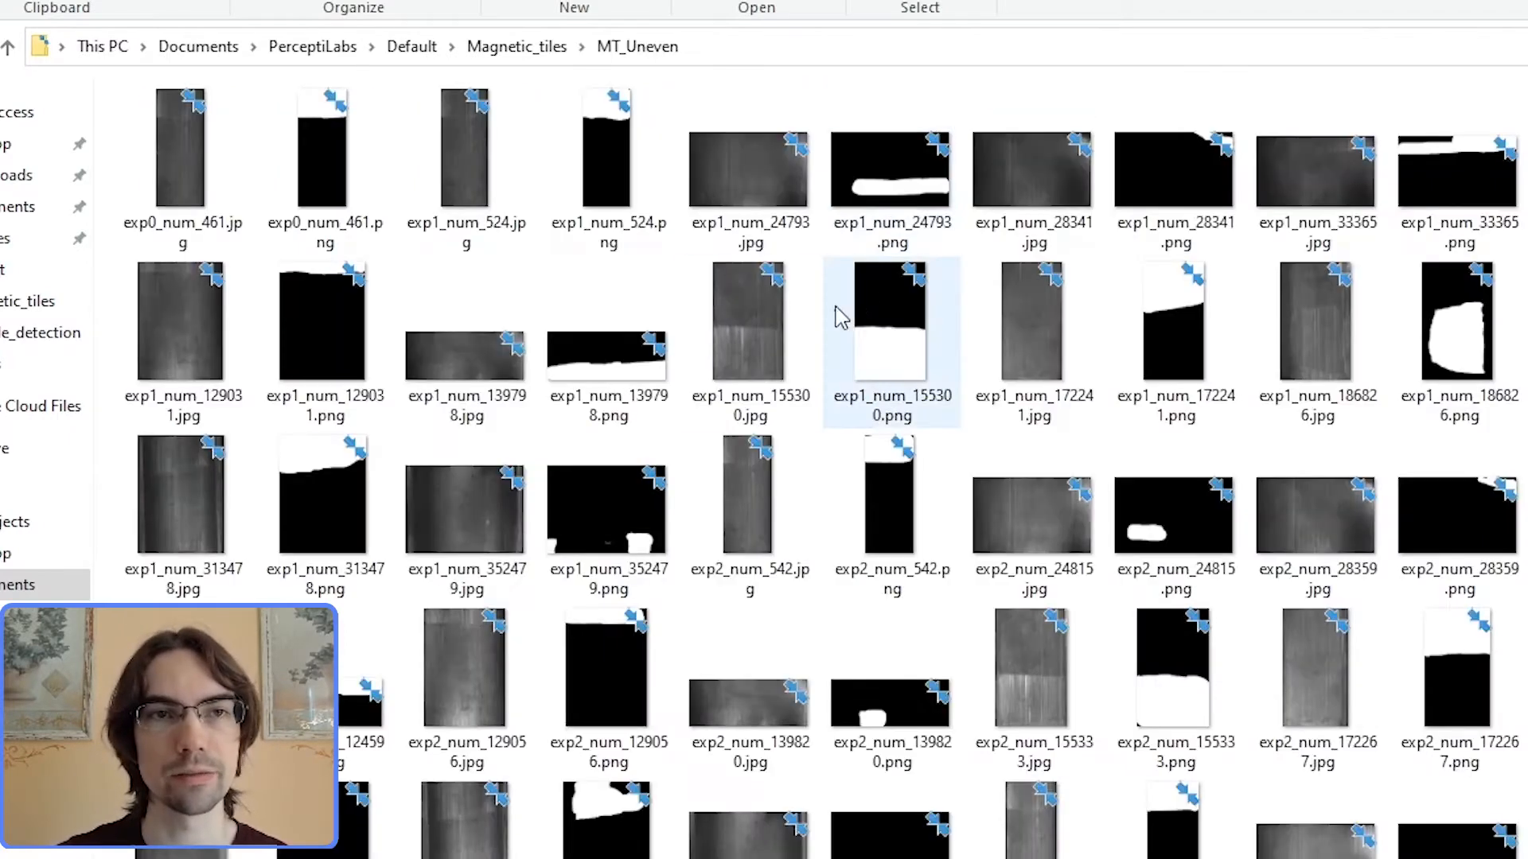
left_click(225, 203)
left_click(338, 216)
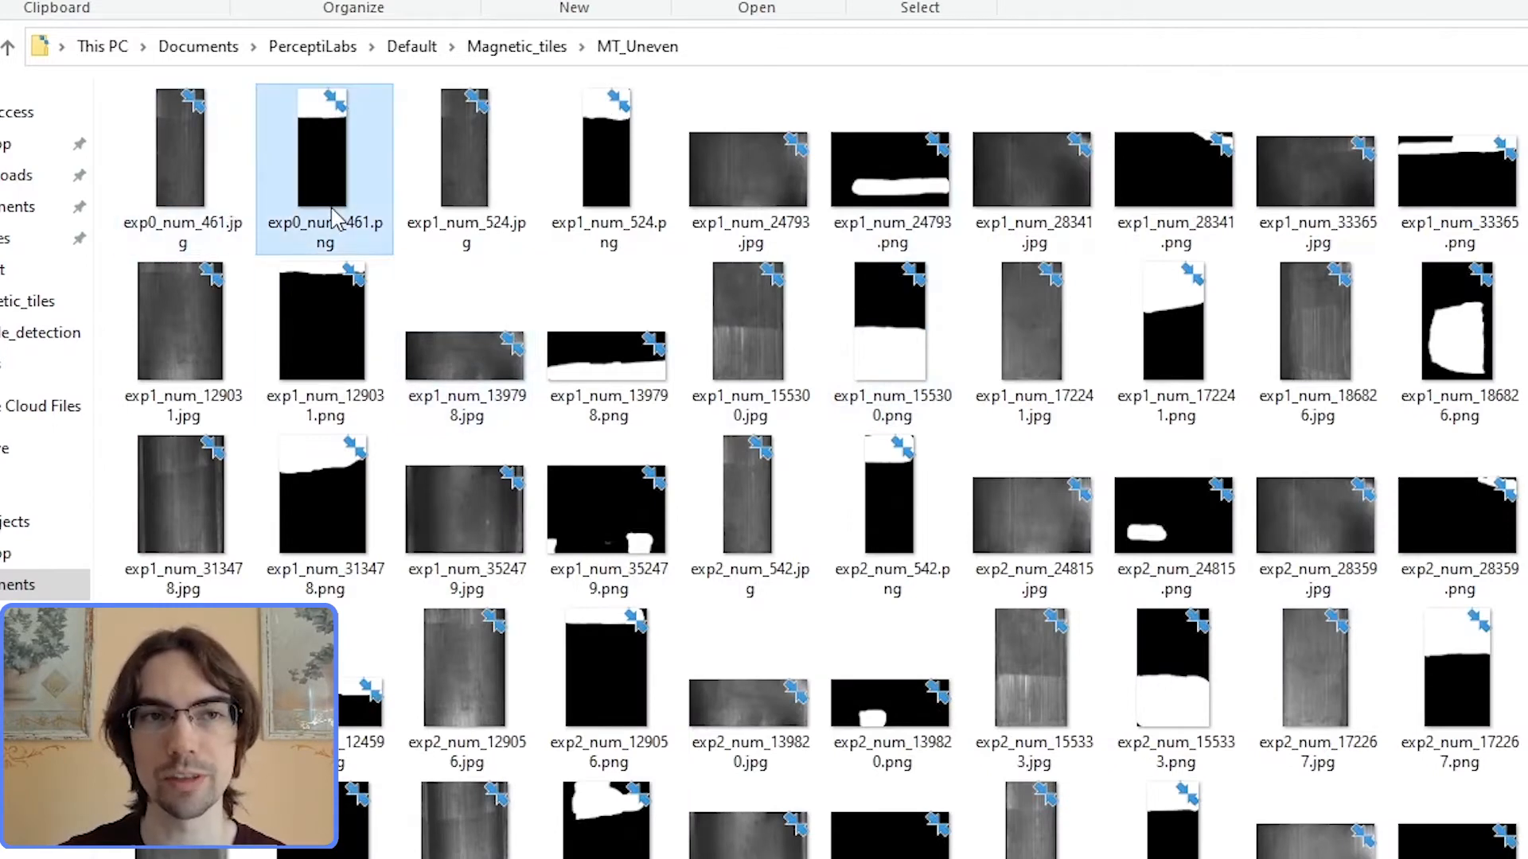
left_click(236, 239)
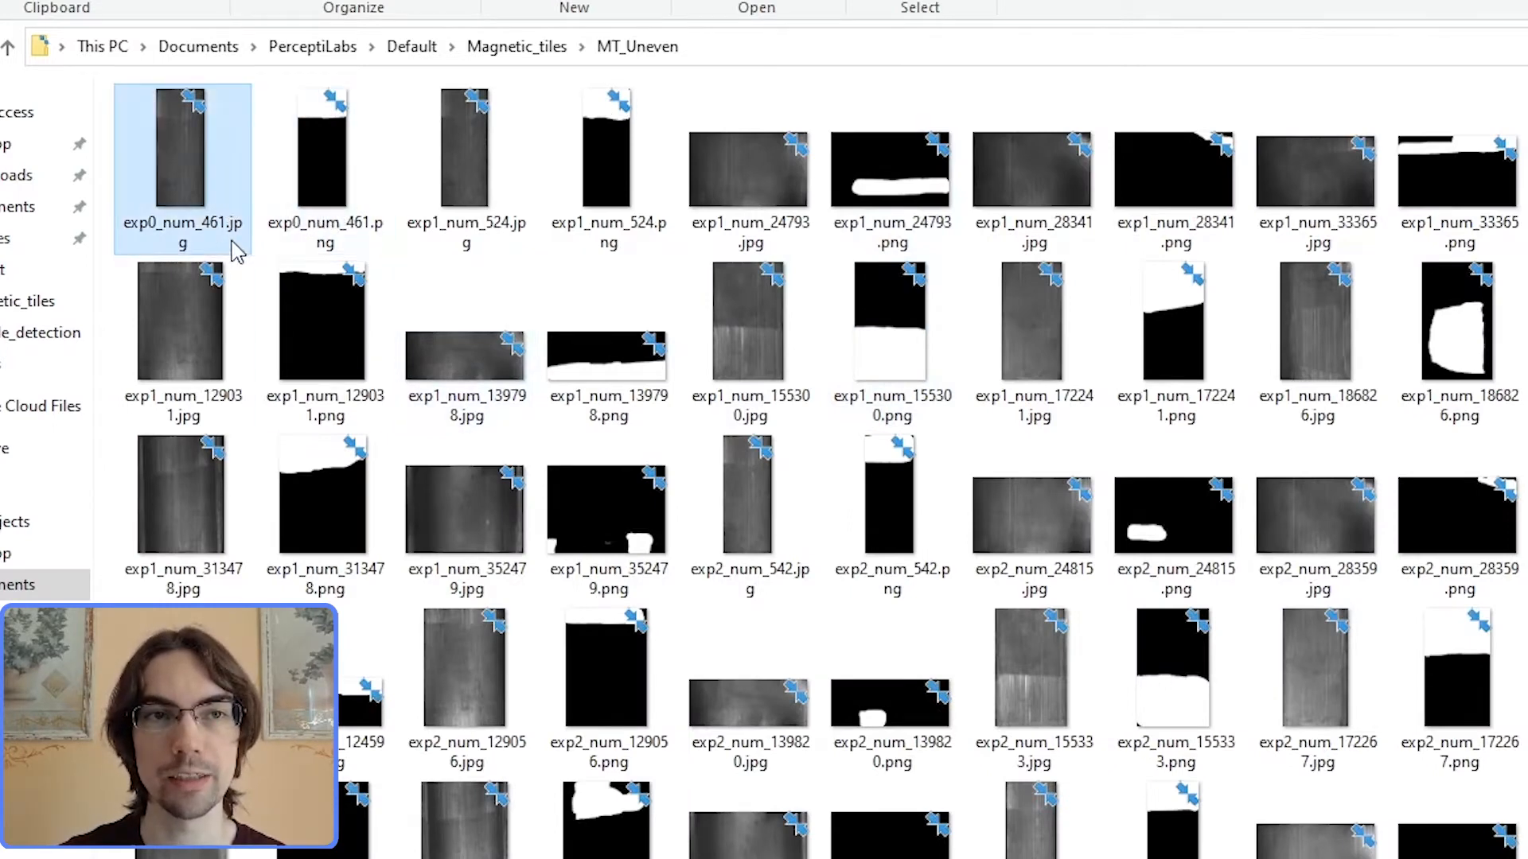
left_click(369, 248)
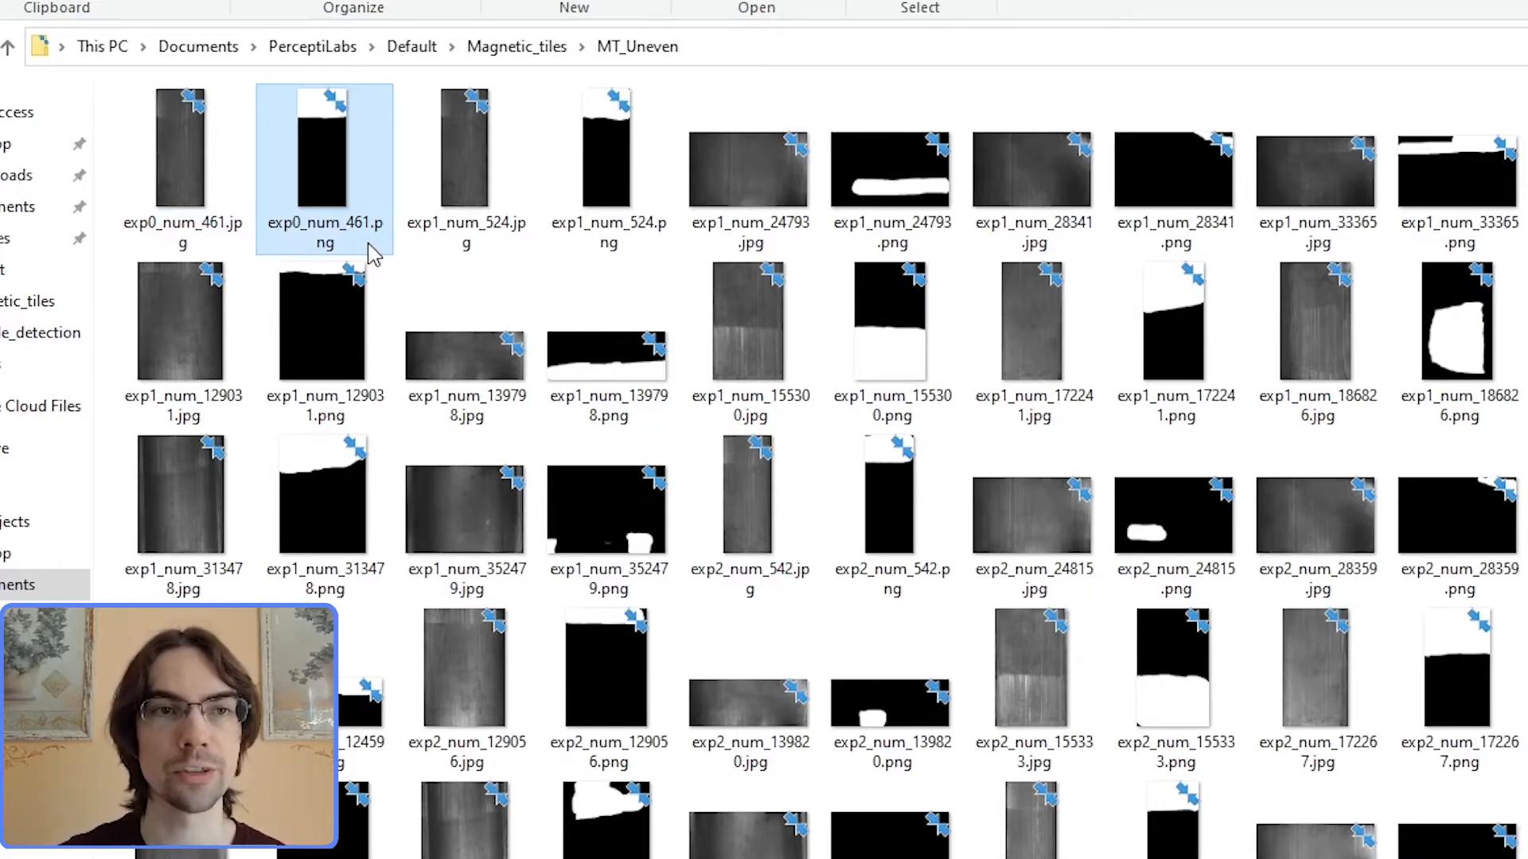
left_click(222, 213)
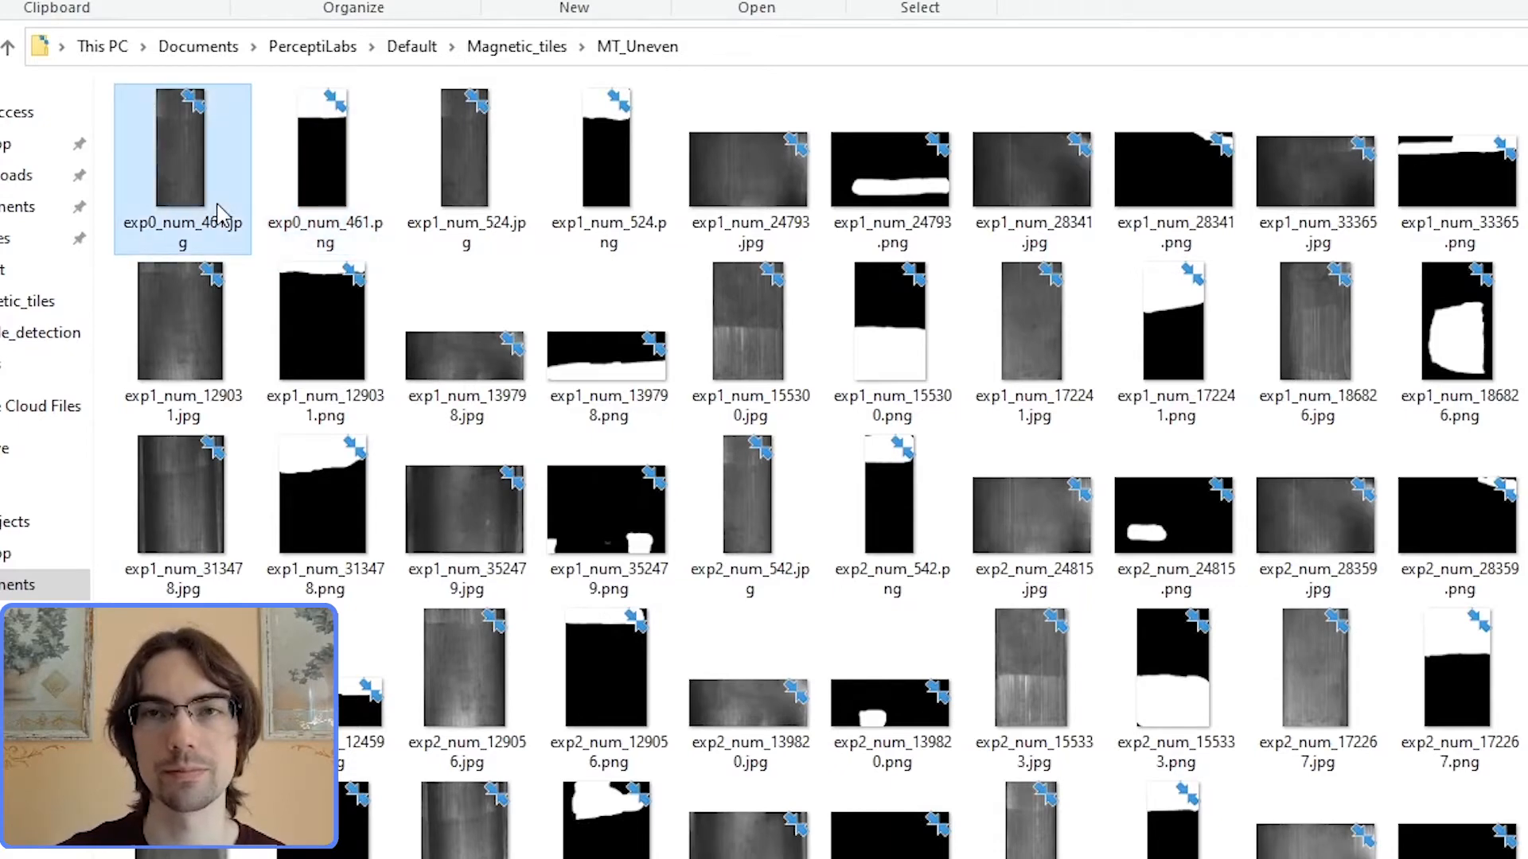
key("alt+Up")
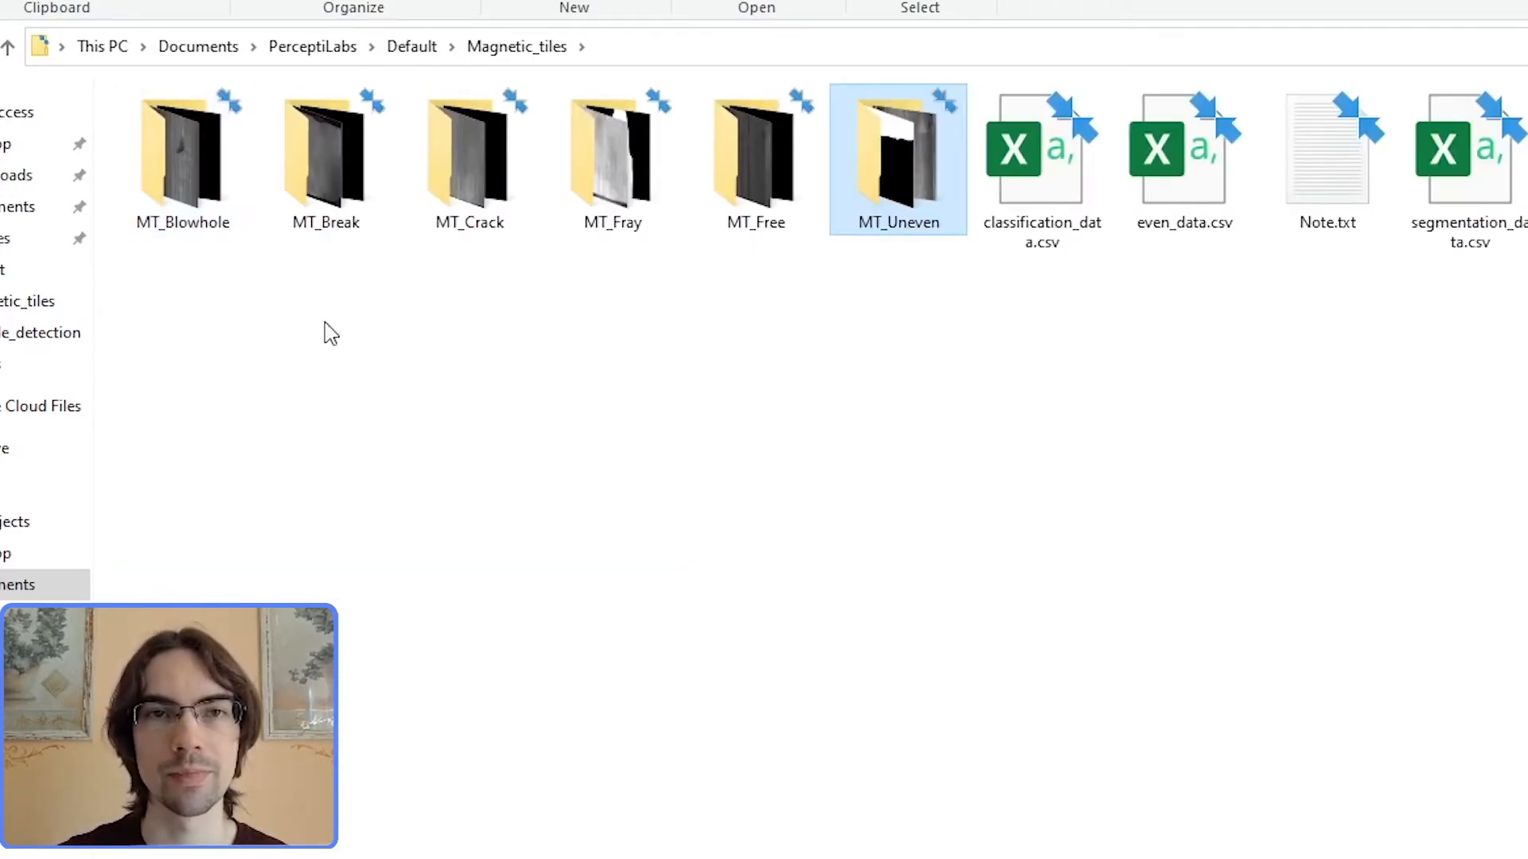
left_click(746, 222)
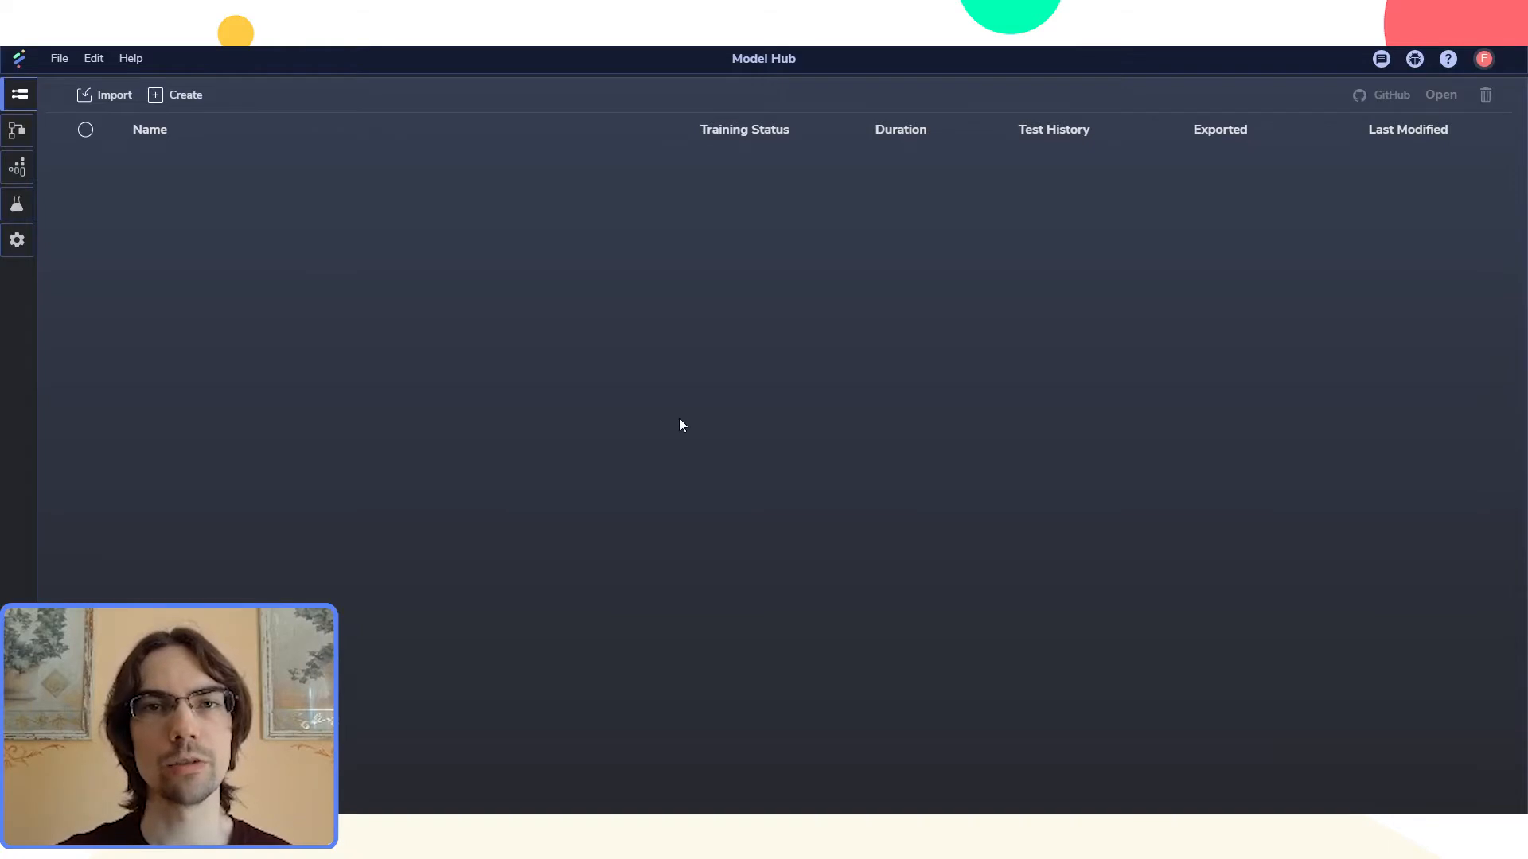
Switch to PerceptiLabs and start a new model, loading even_data.csv from the Magnetic_tiles folder as its dataset.
left_click(183, 103)
left_click(751, 429)
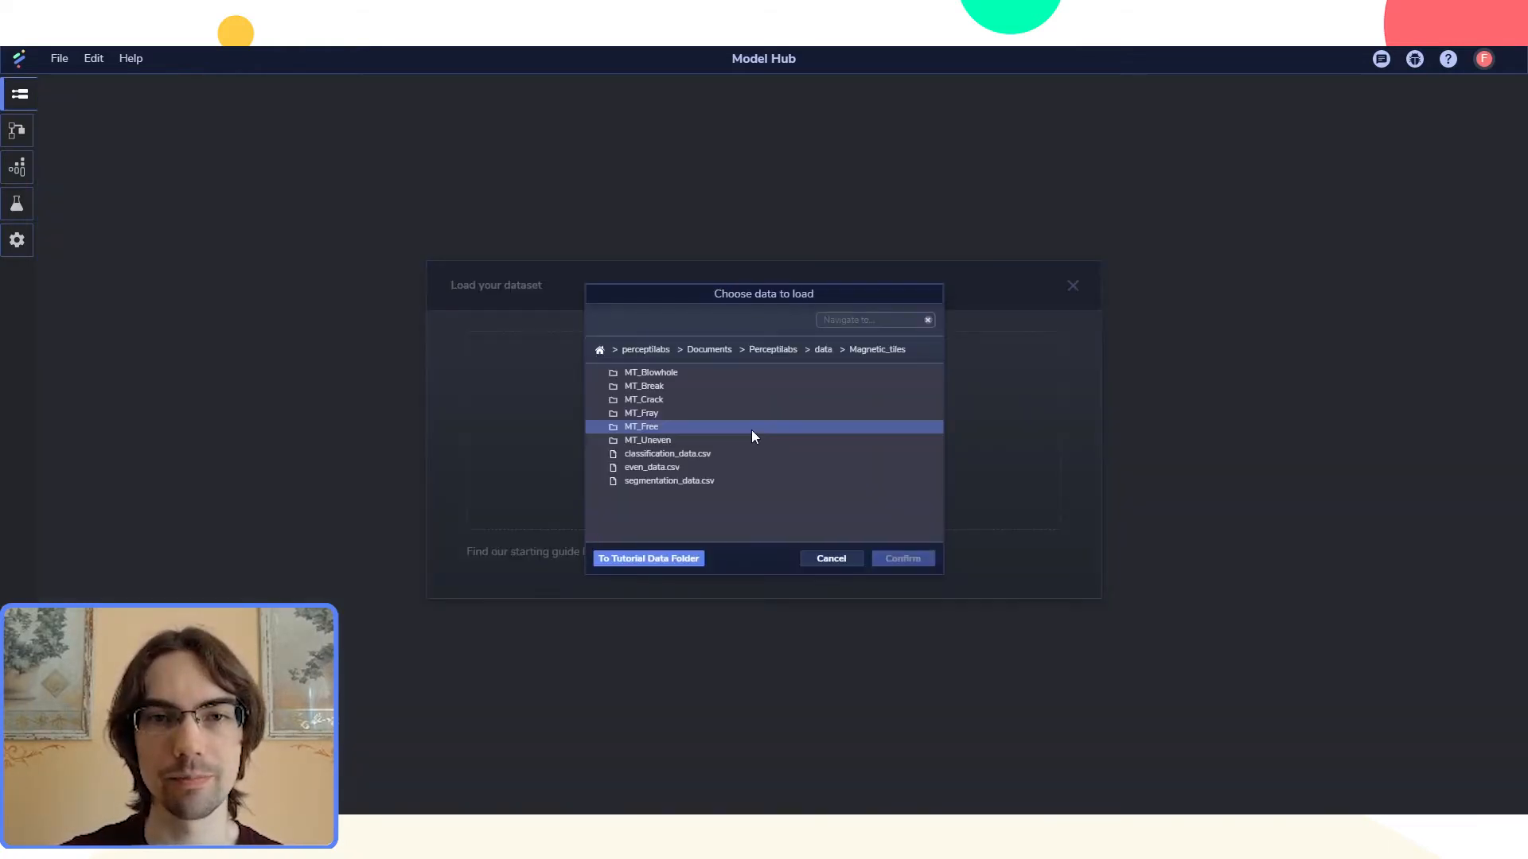
left_click(729, 467)
left_click(900, 557)
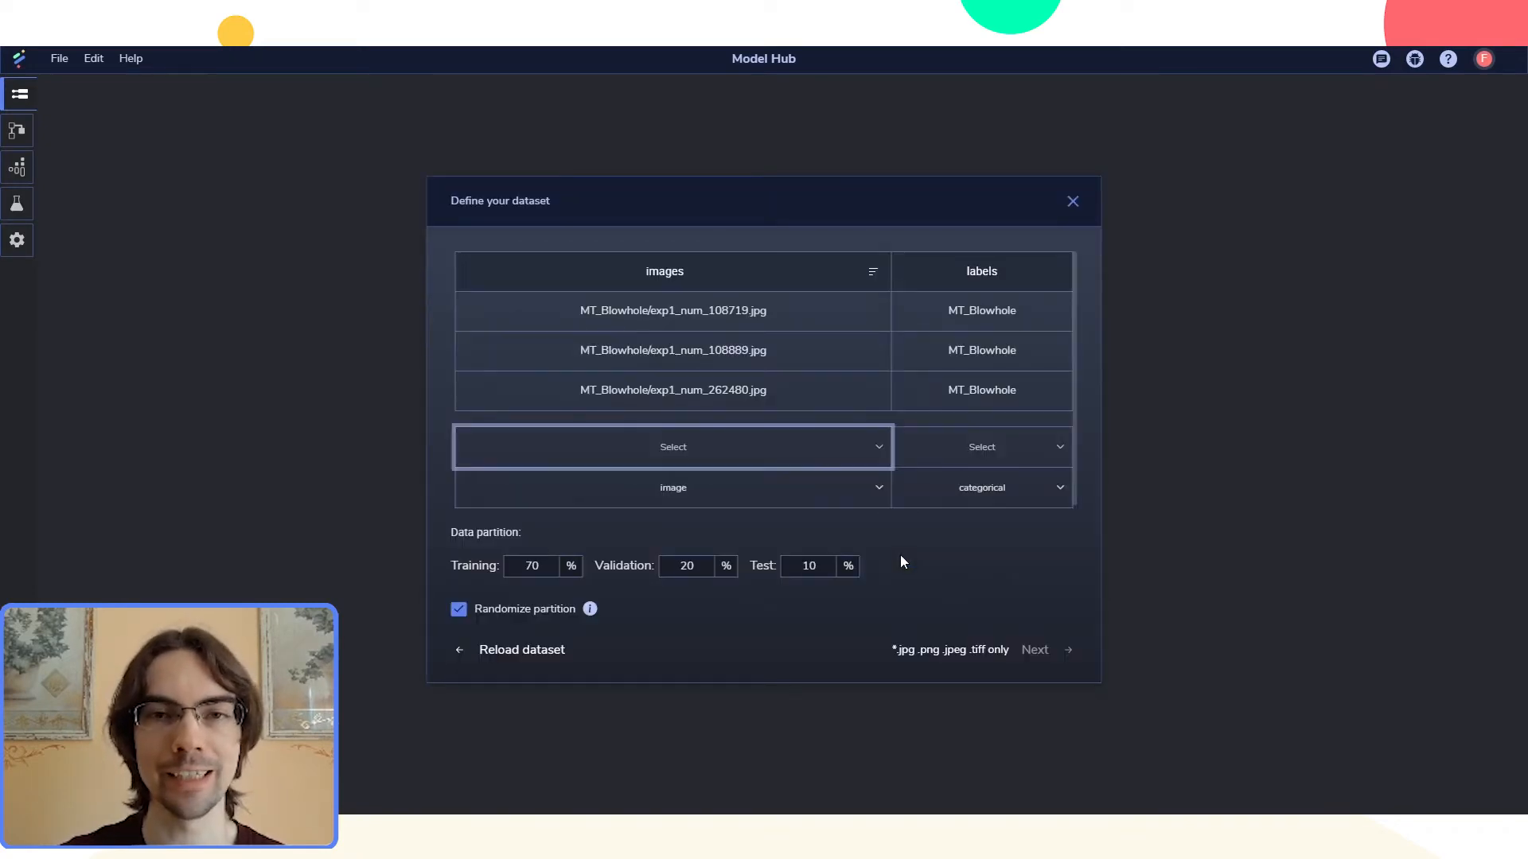
Define the images column as Input and the labels column as Target, and create the model.
left_click(762, 447)
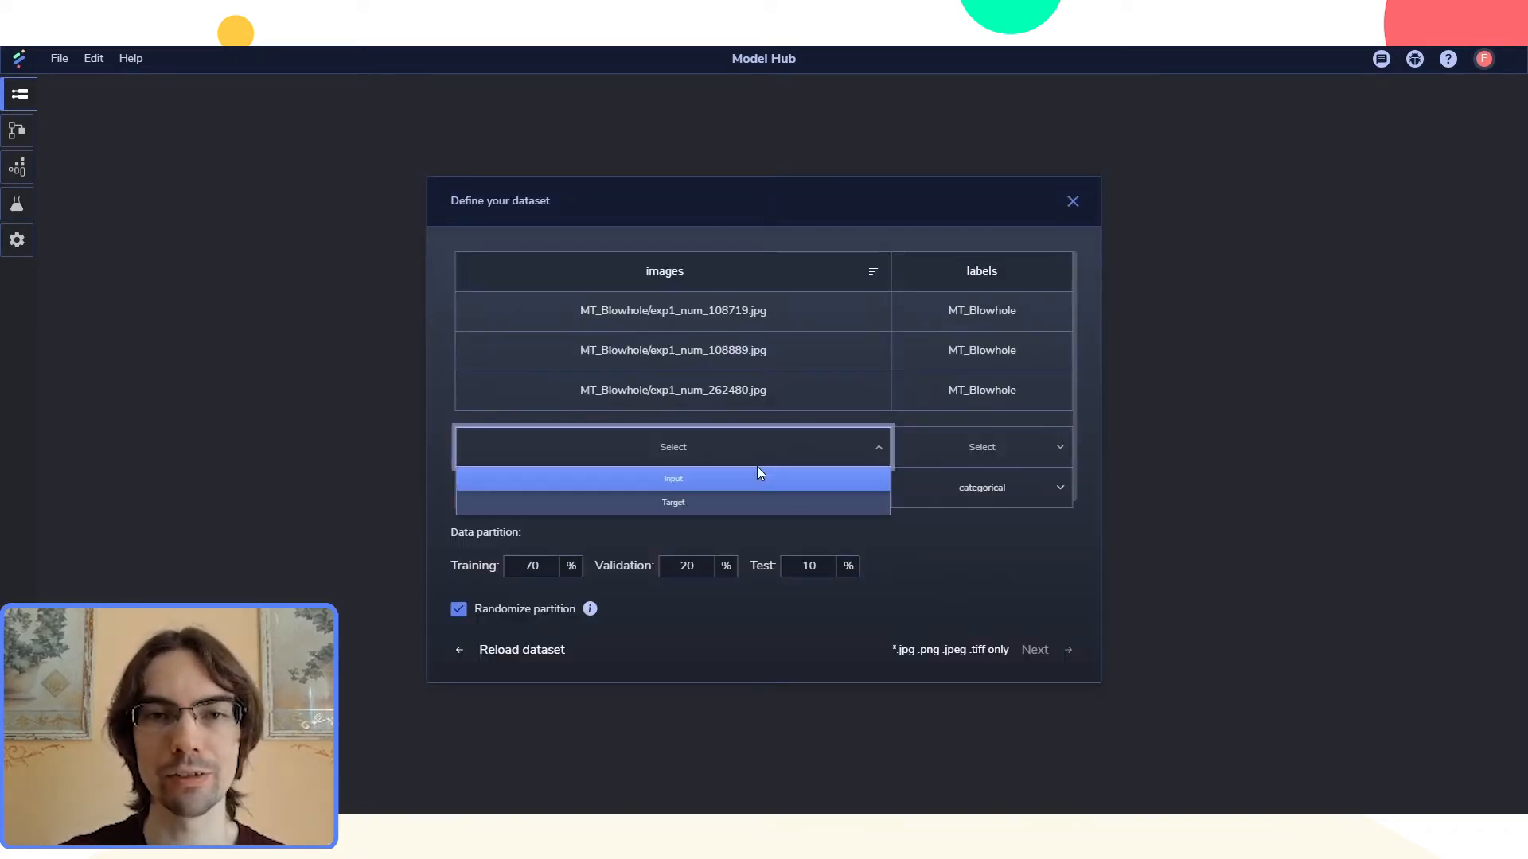
left_click(758, 476)
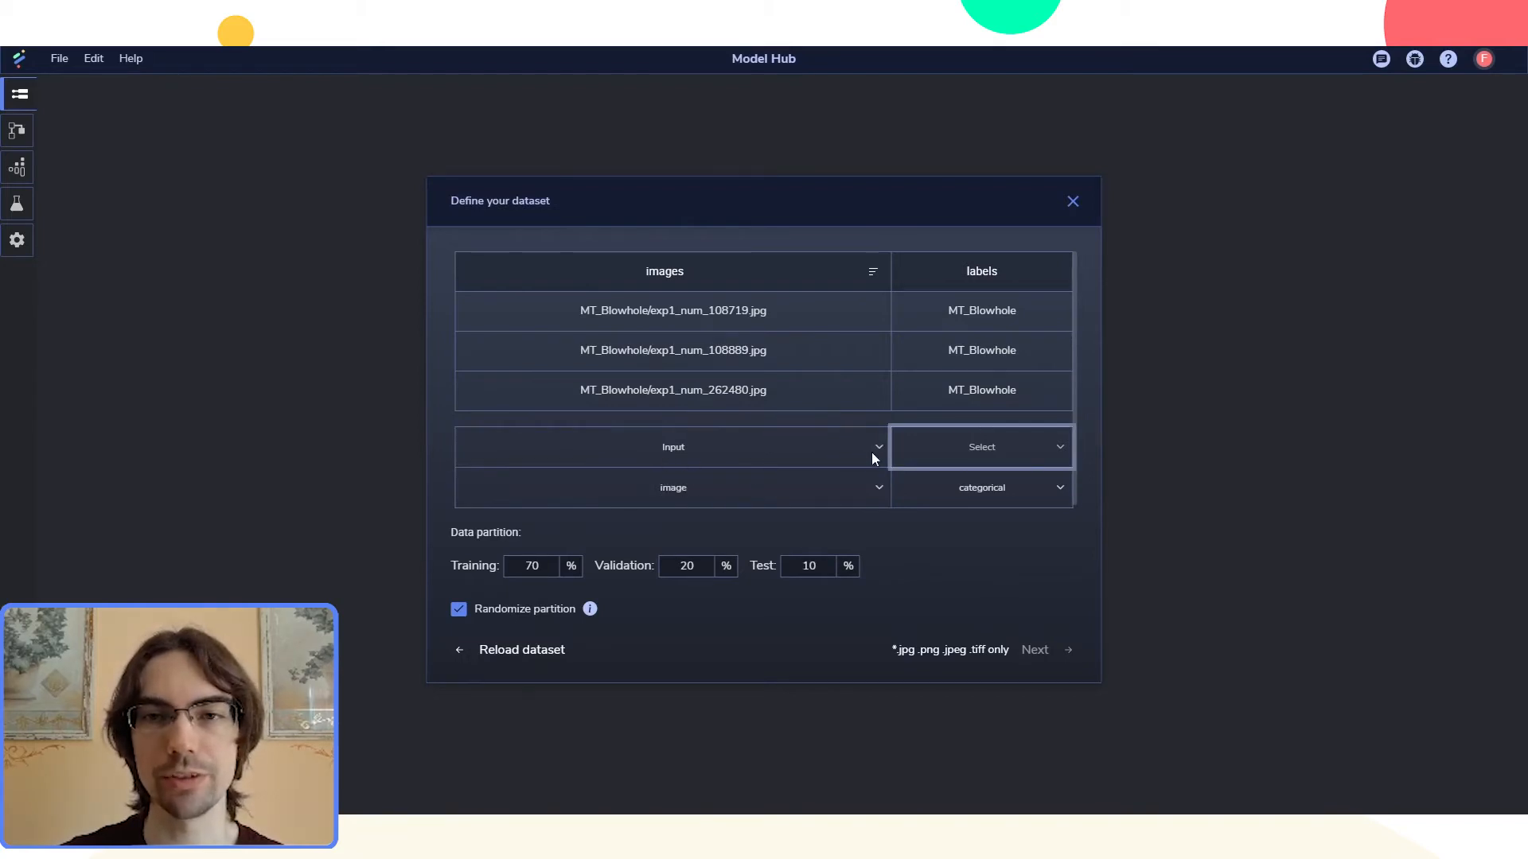
left_click(934, 450)
left_click(945, 498)
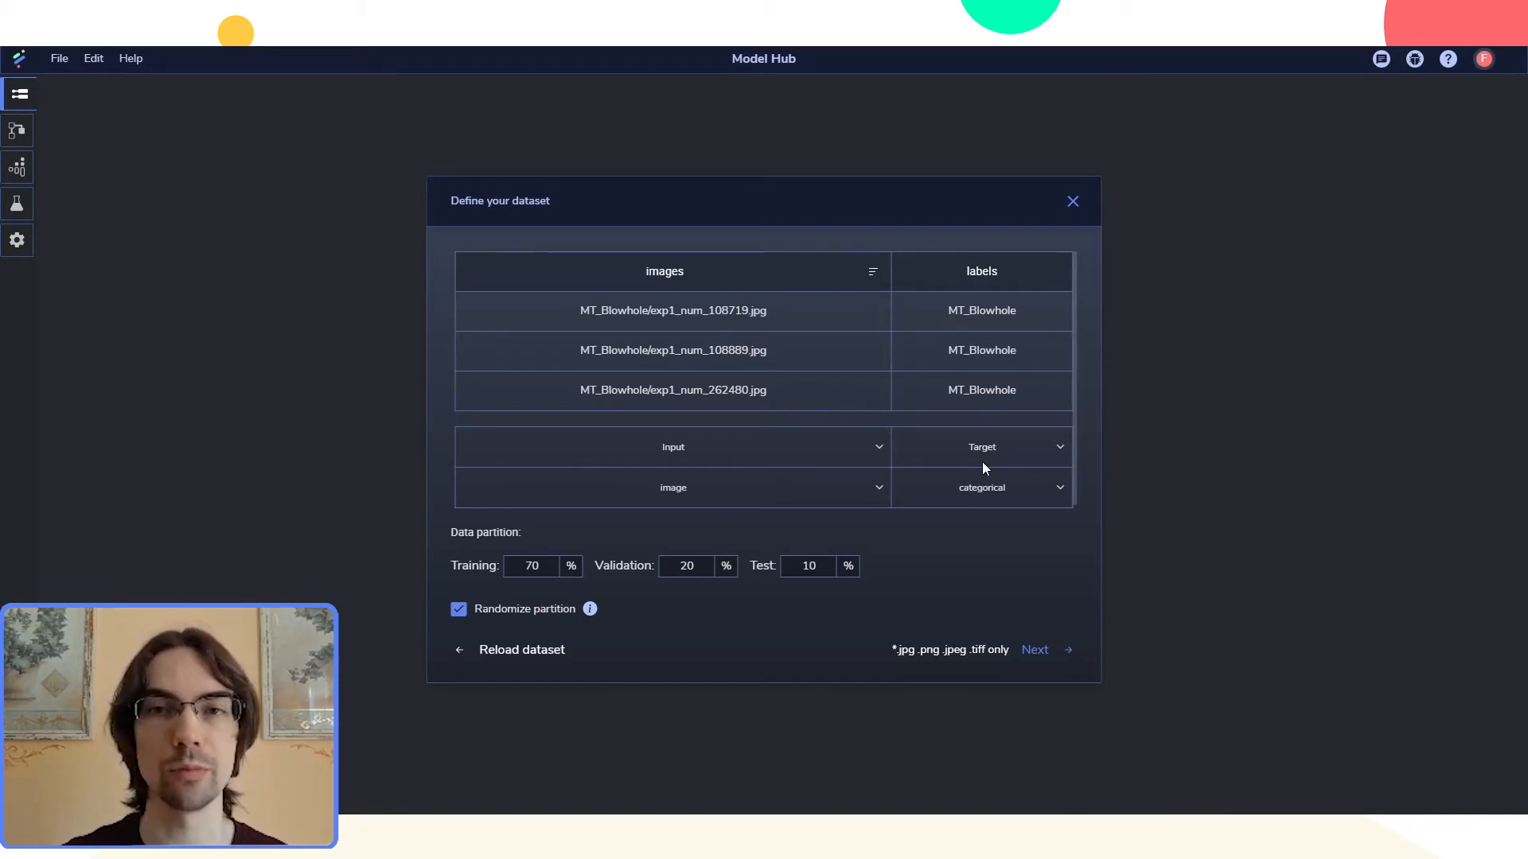
left_click(1035, 651)
left_click(1038, 651)
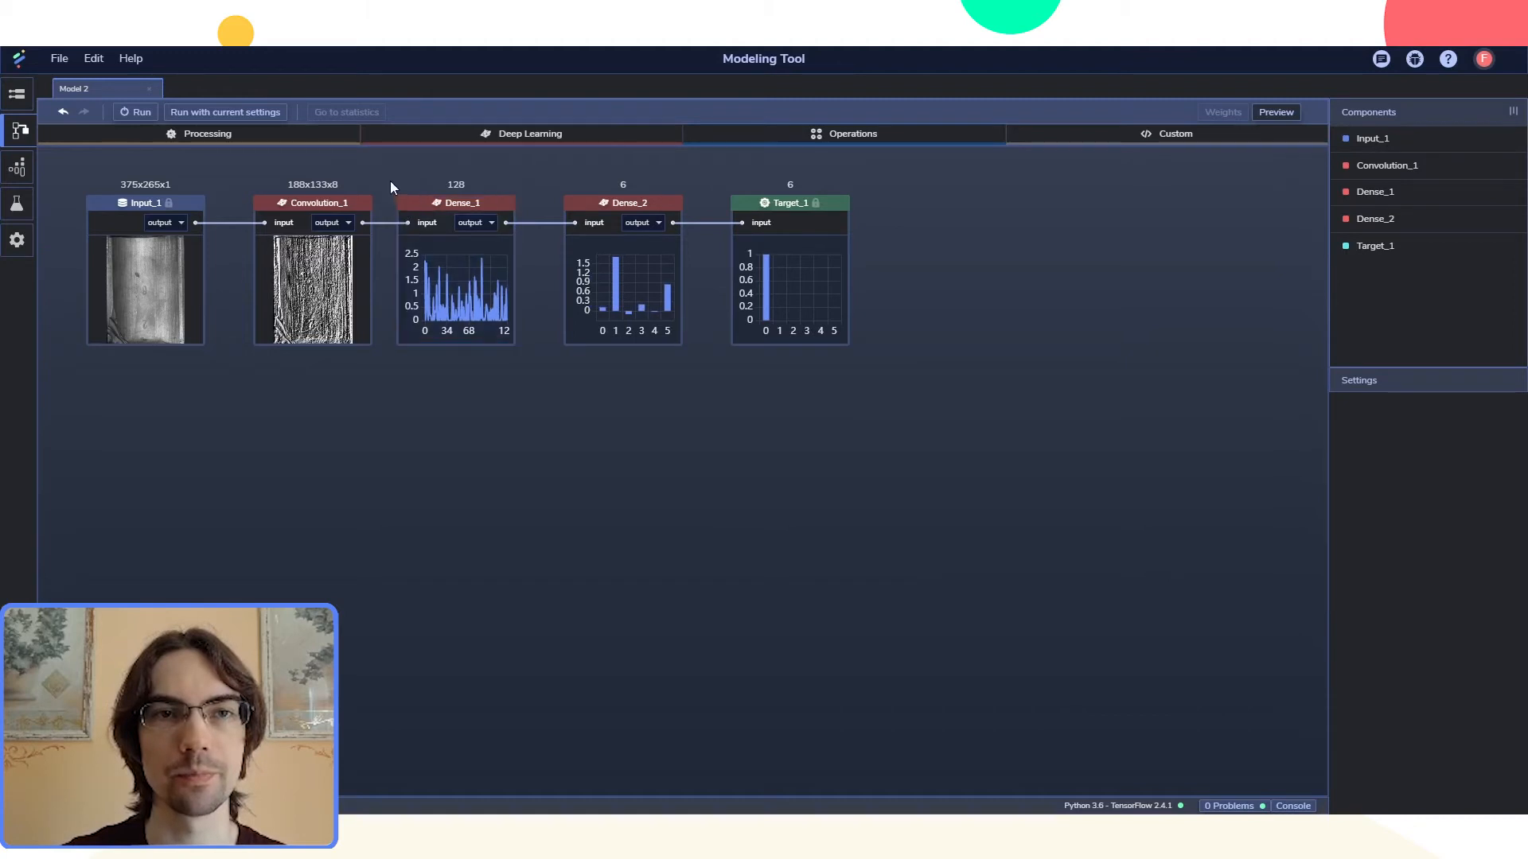
Move Dense_1, Dense_2 and Target_1 together to the right, leaving a wide gap after Convolution_1.
left_click_drag(390, 180, 895, 406)
left_click_drag(847, 220, 1133, 221)
left_click(564, 284)
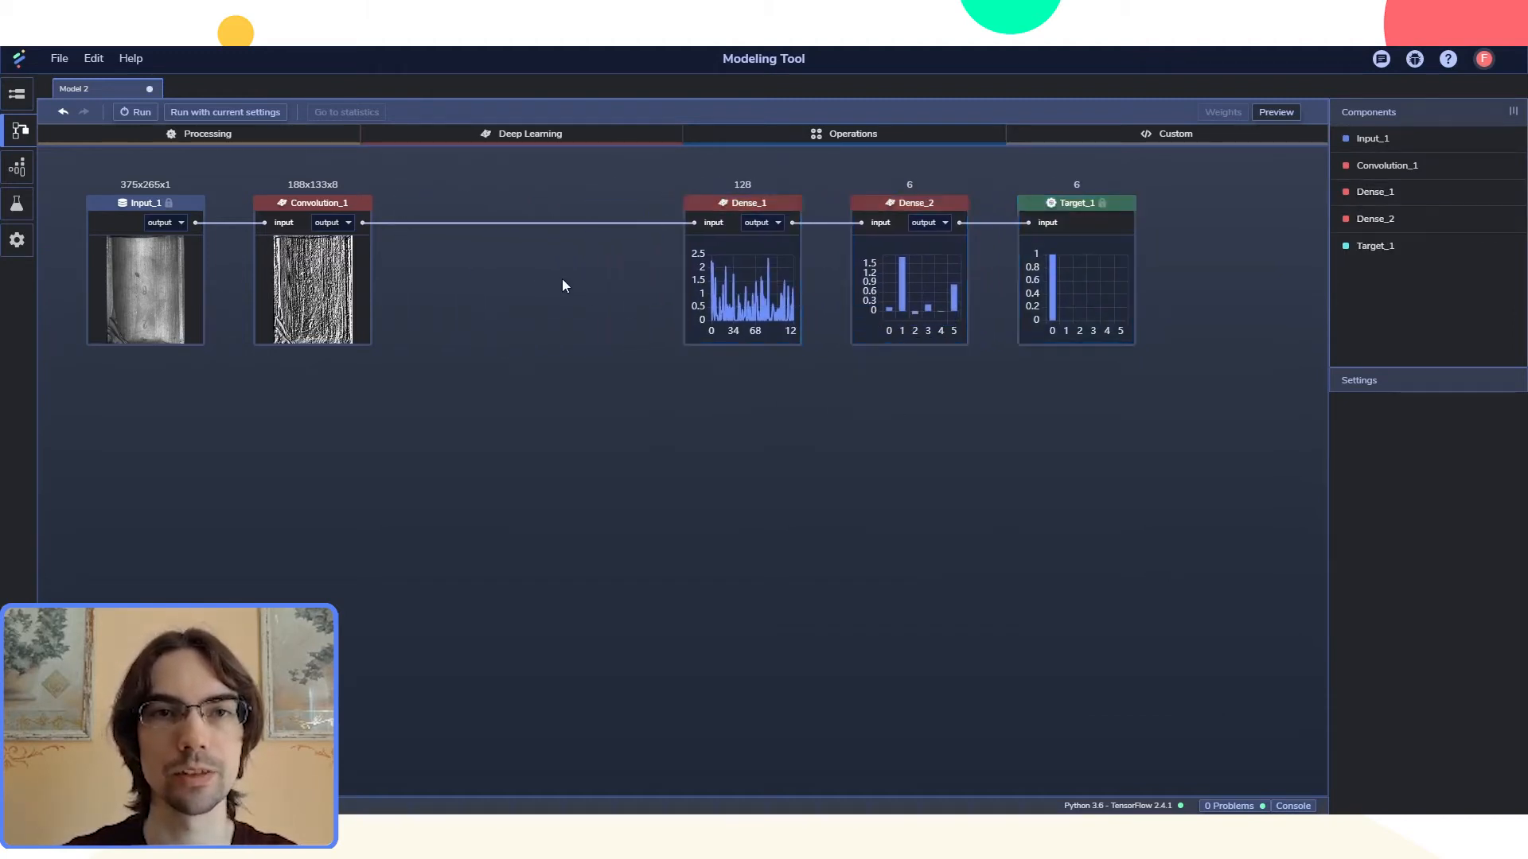
Delete the connection between Convolution_1 and Dense_1 and place a MobileNetV2 component in the gap.
left_click(520, 224)
key("Delete")
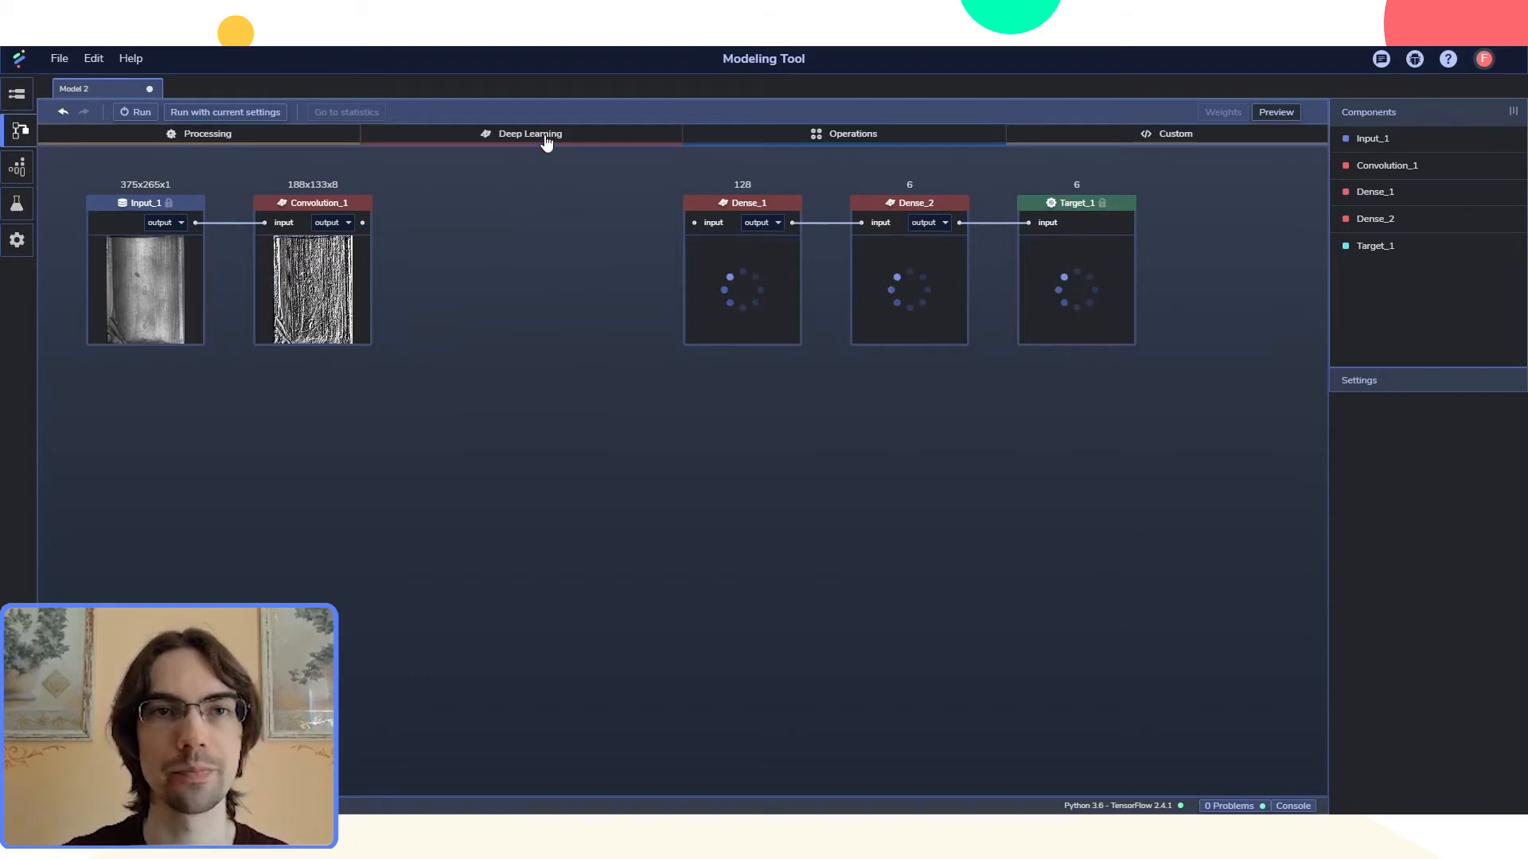
left_click(545, 141)
left_click_drag(546, 283, 470, 215)
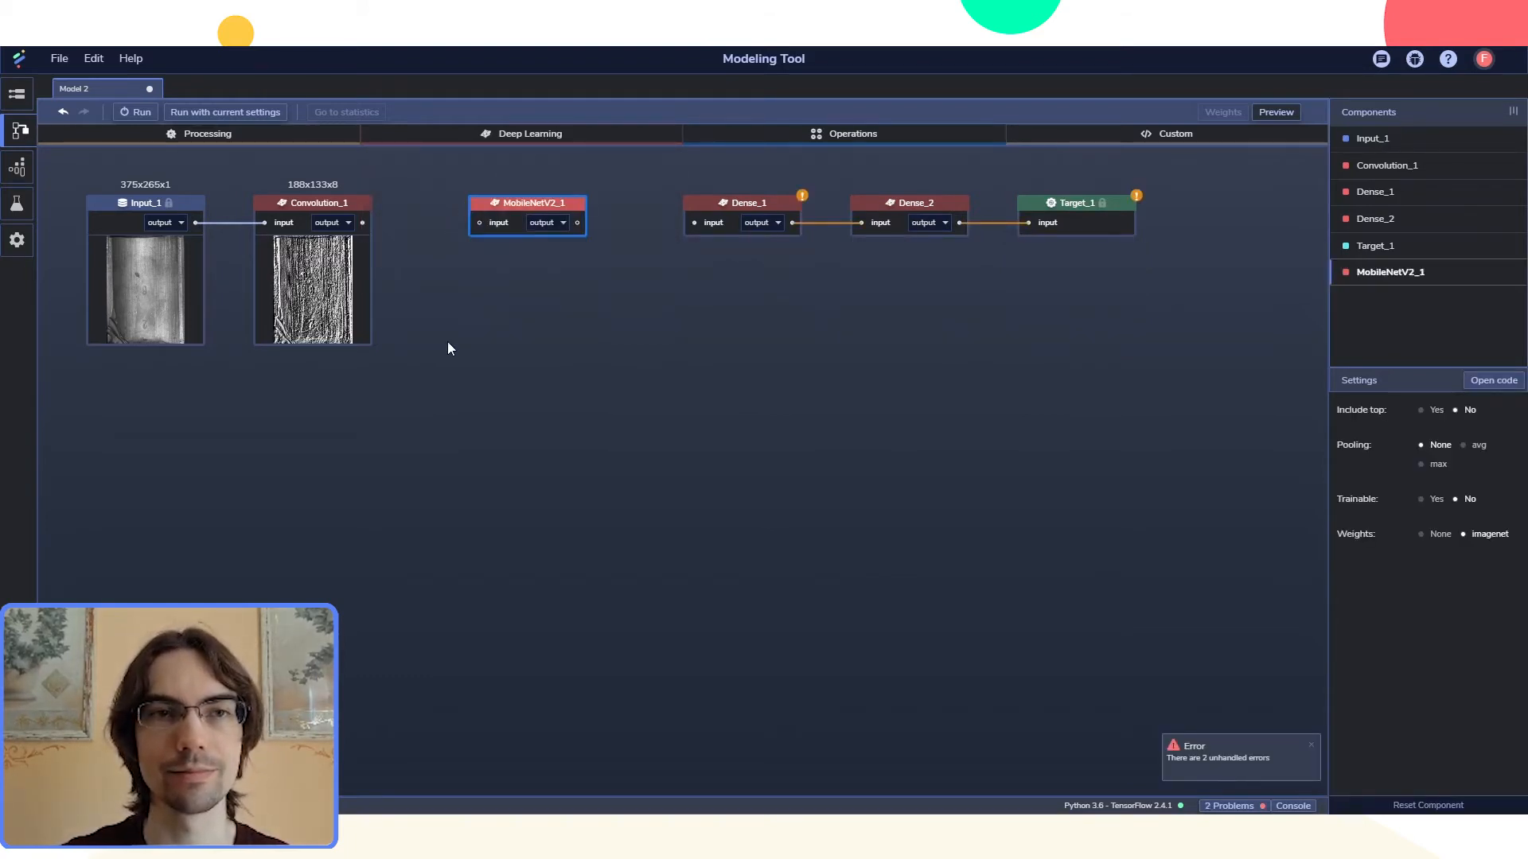
Set Convolution_1 to stride 1, 3 feature maps and the ReLU activation function.
left_click(371, 205)
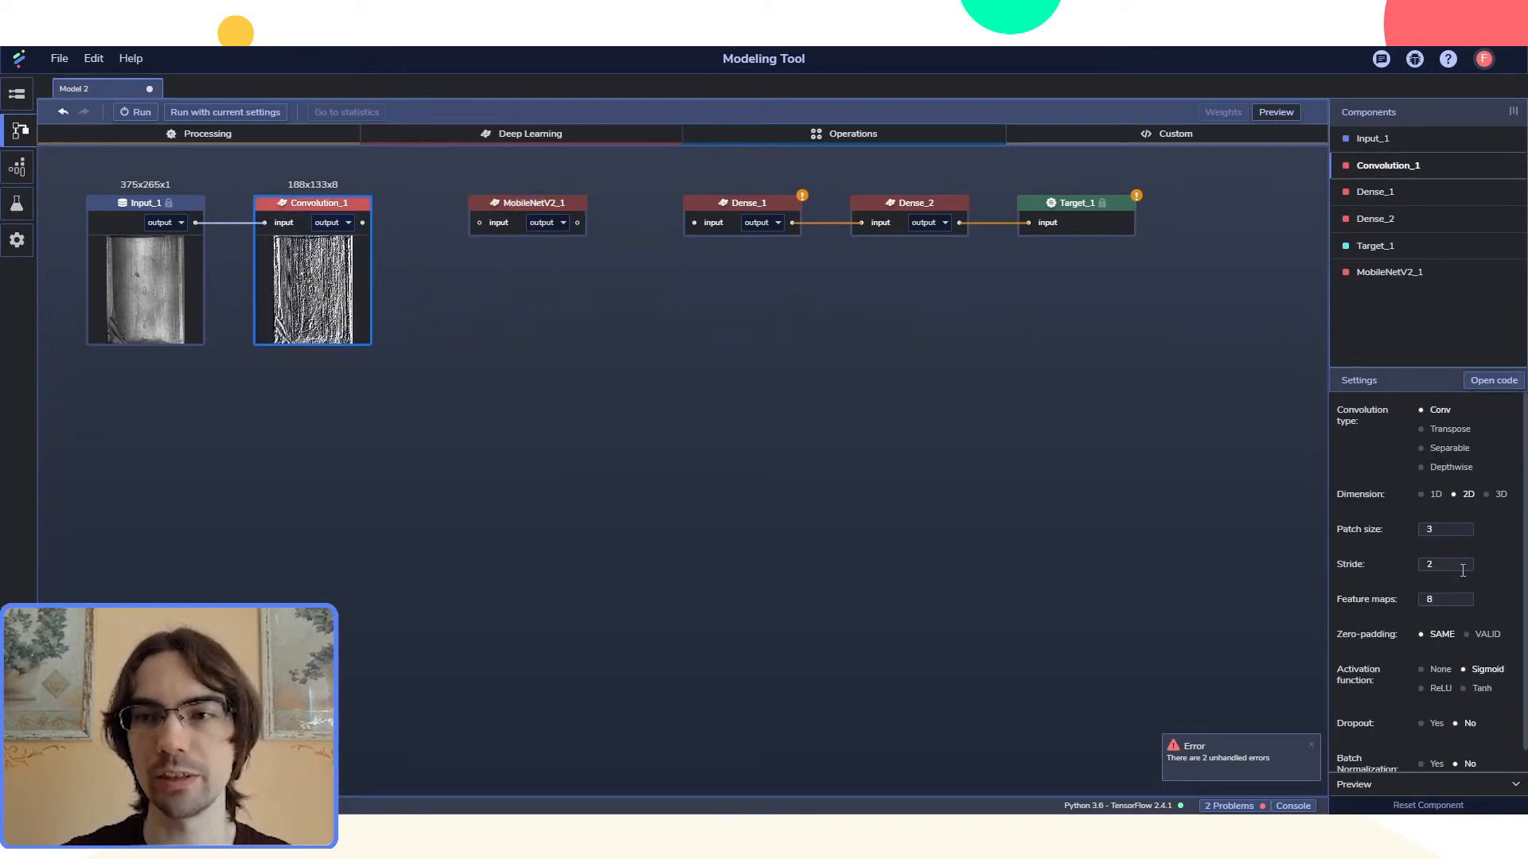
left_click_drag(1462, 570, 1457, 601)
type("13")
left_click(1423, 689)
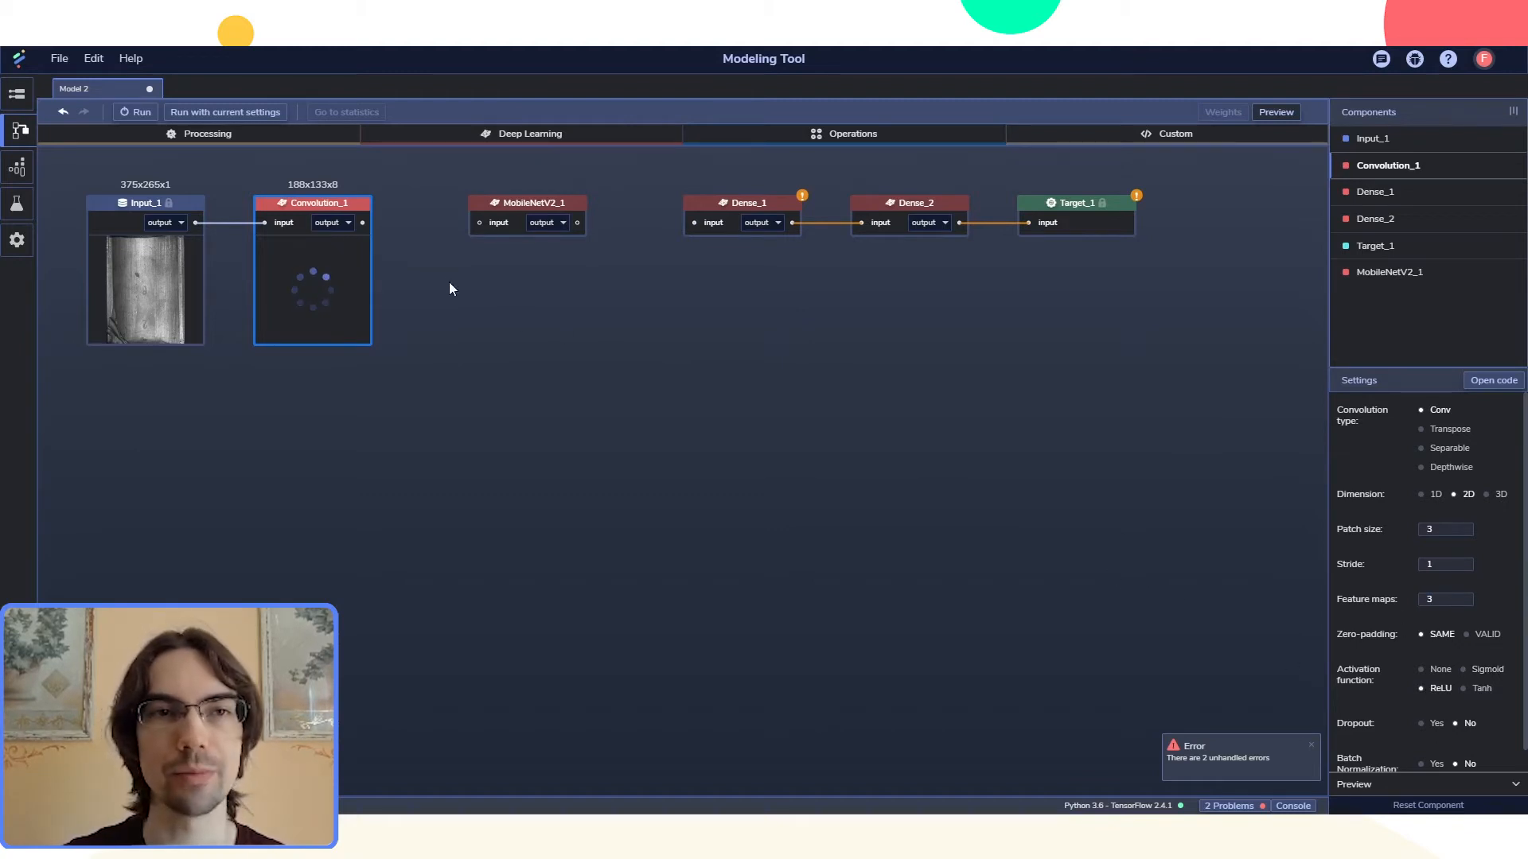
Connect Convolution_1's output to MobileNetV2_1 and MobileNetV2_1's output to Dense_1.
left_click_drag(363, 222, 480, 223)
left_click(638, 296)
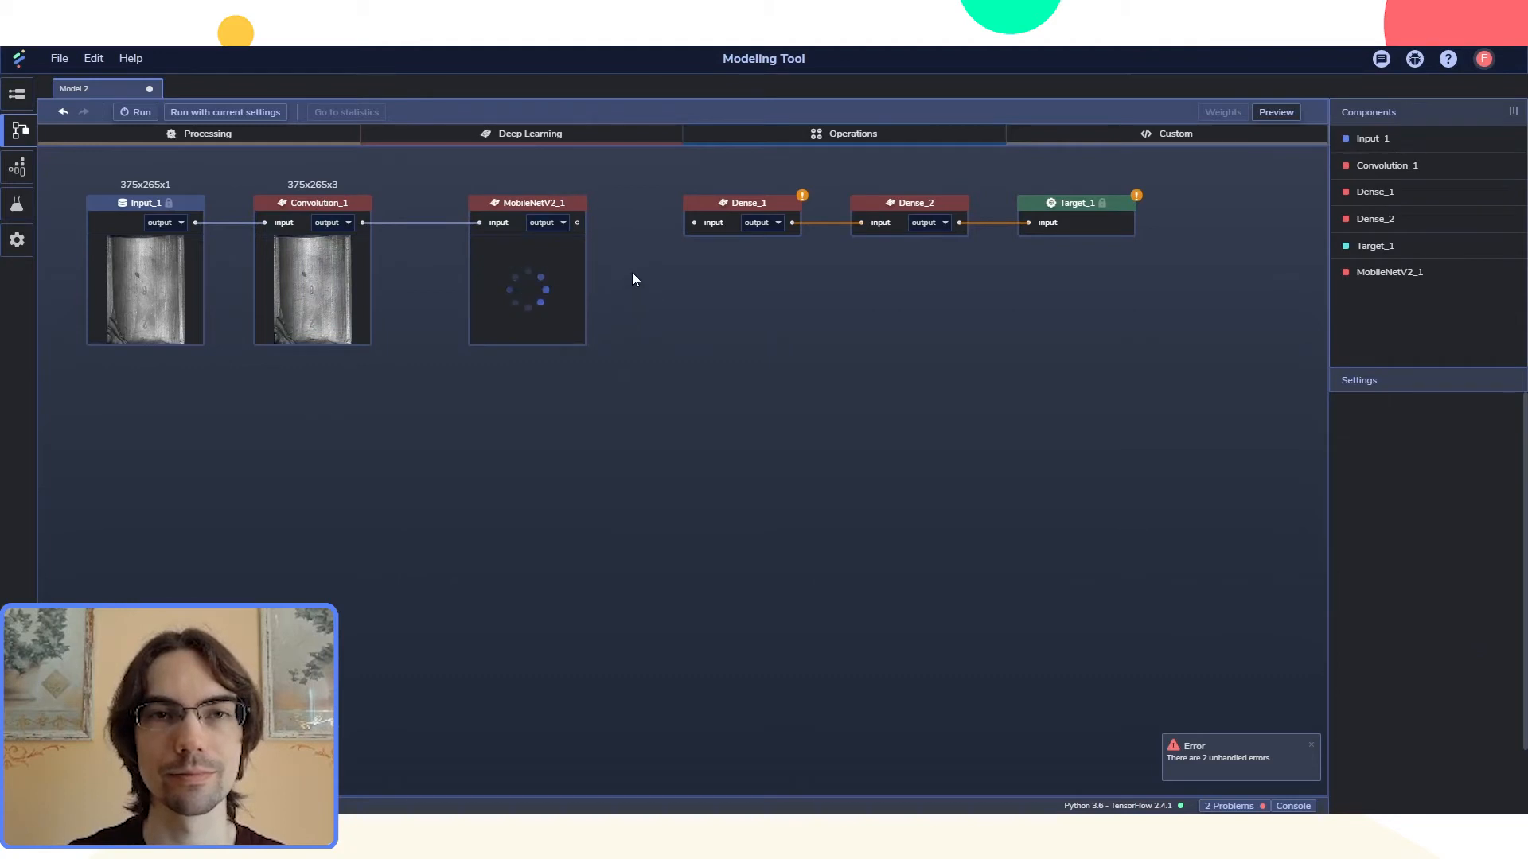
left_click_drag(579, 223, 694, 224)
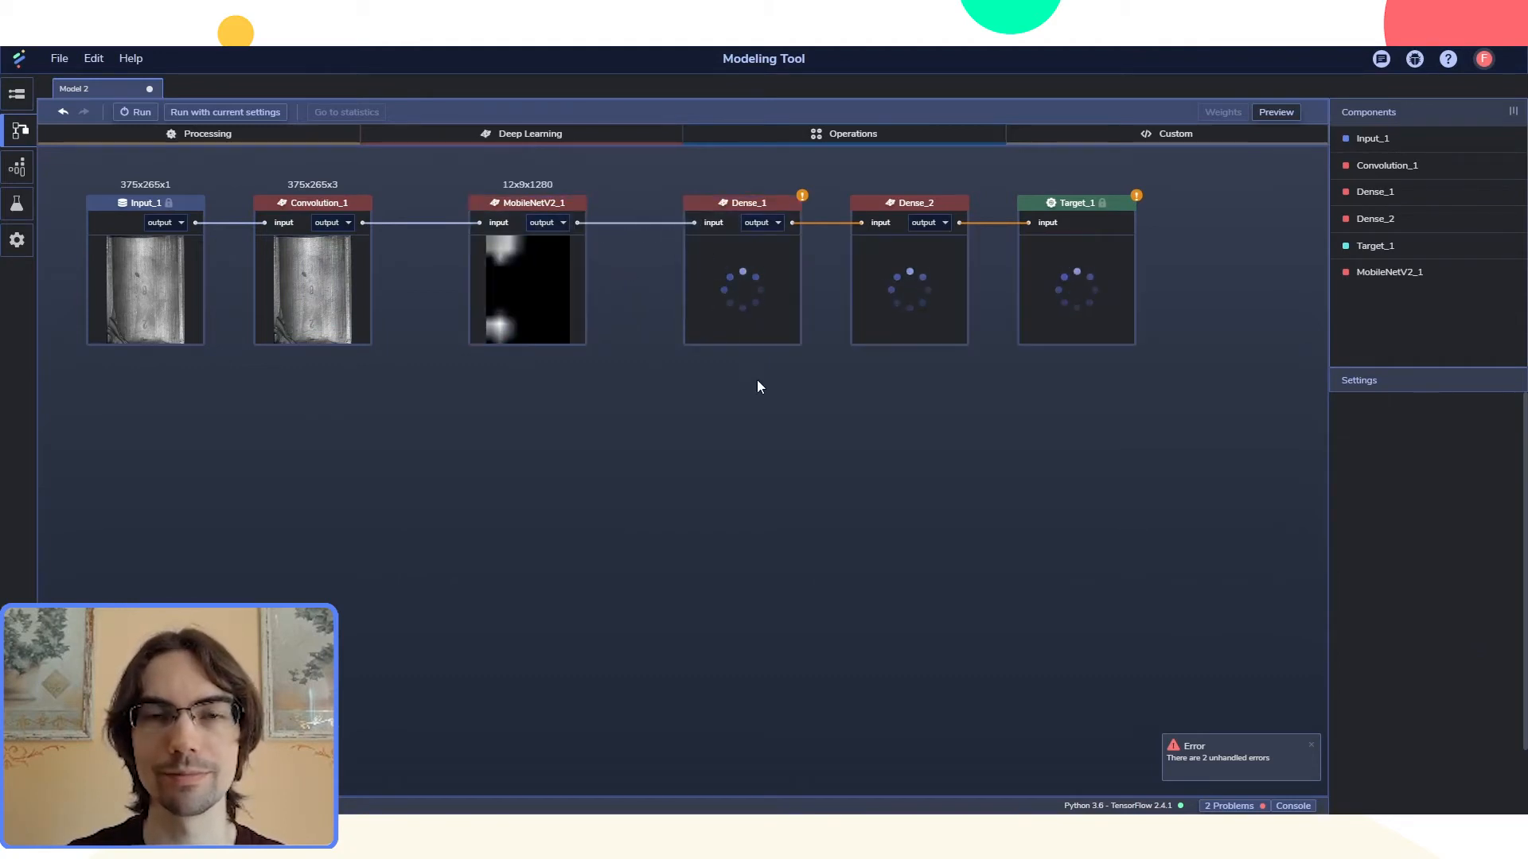
left_click(944, 207)
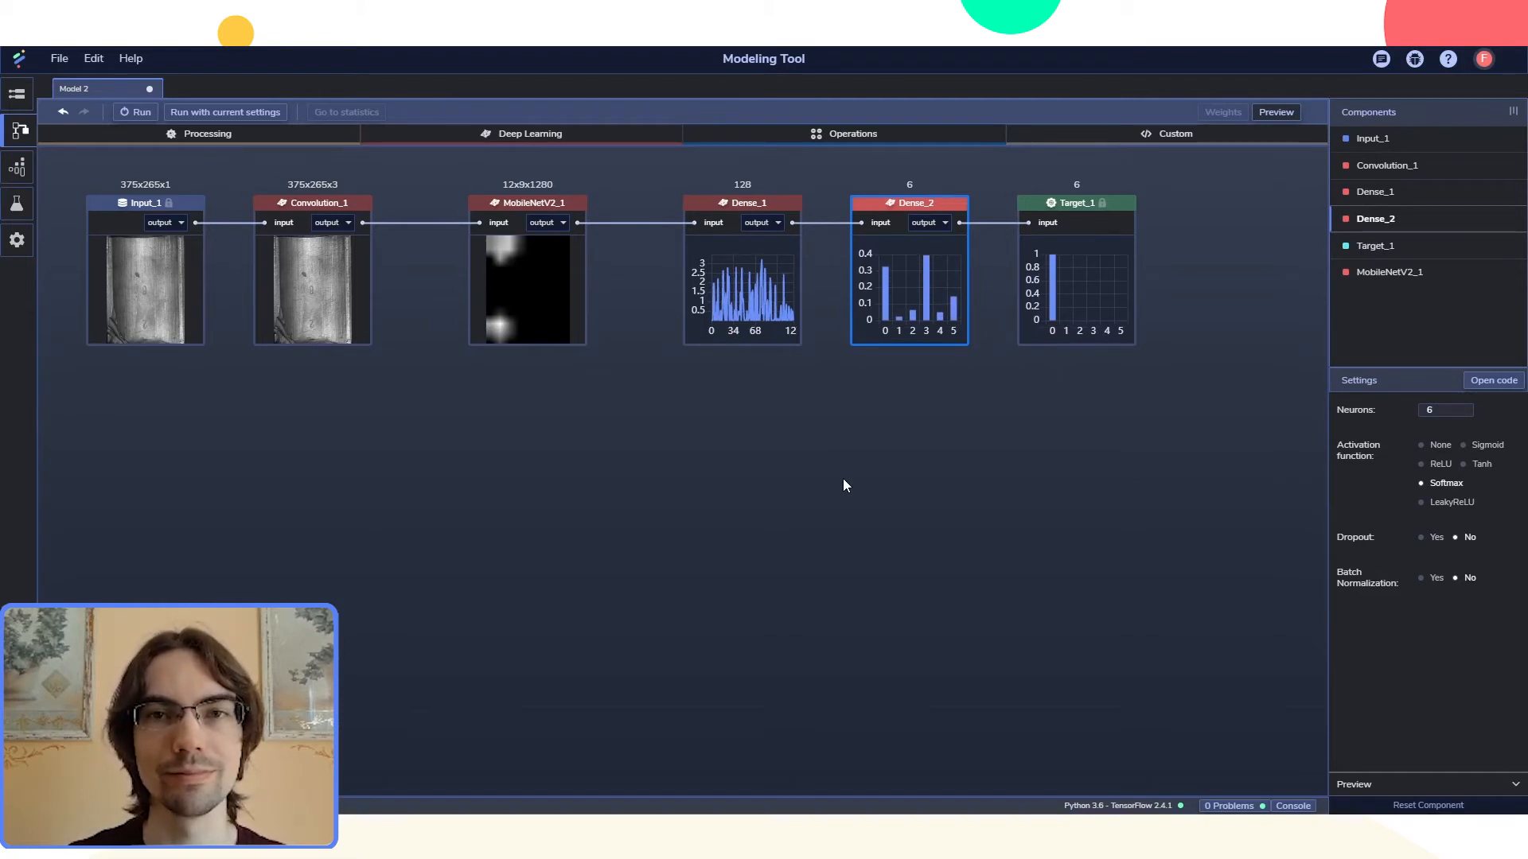
left_click(645, 417)
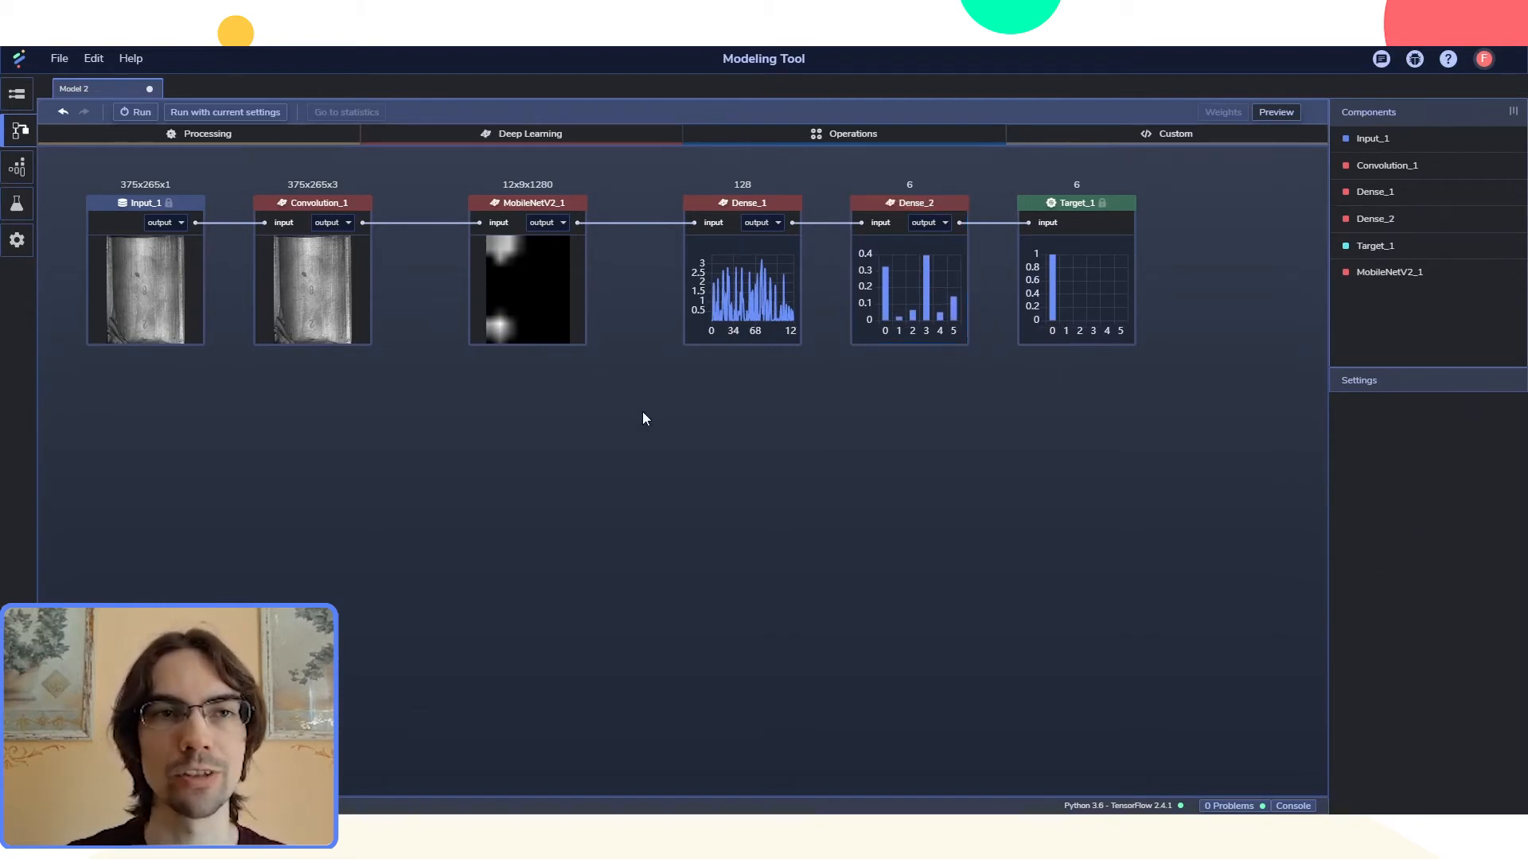
Run the model training with 5 epochs, batch size 4 and Cross-Entropy loss.
left_click(136, 111)
left_click_drag(835, 294, 798, 331)
type("54")
left_click(801, 364)
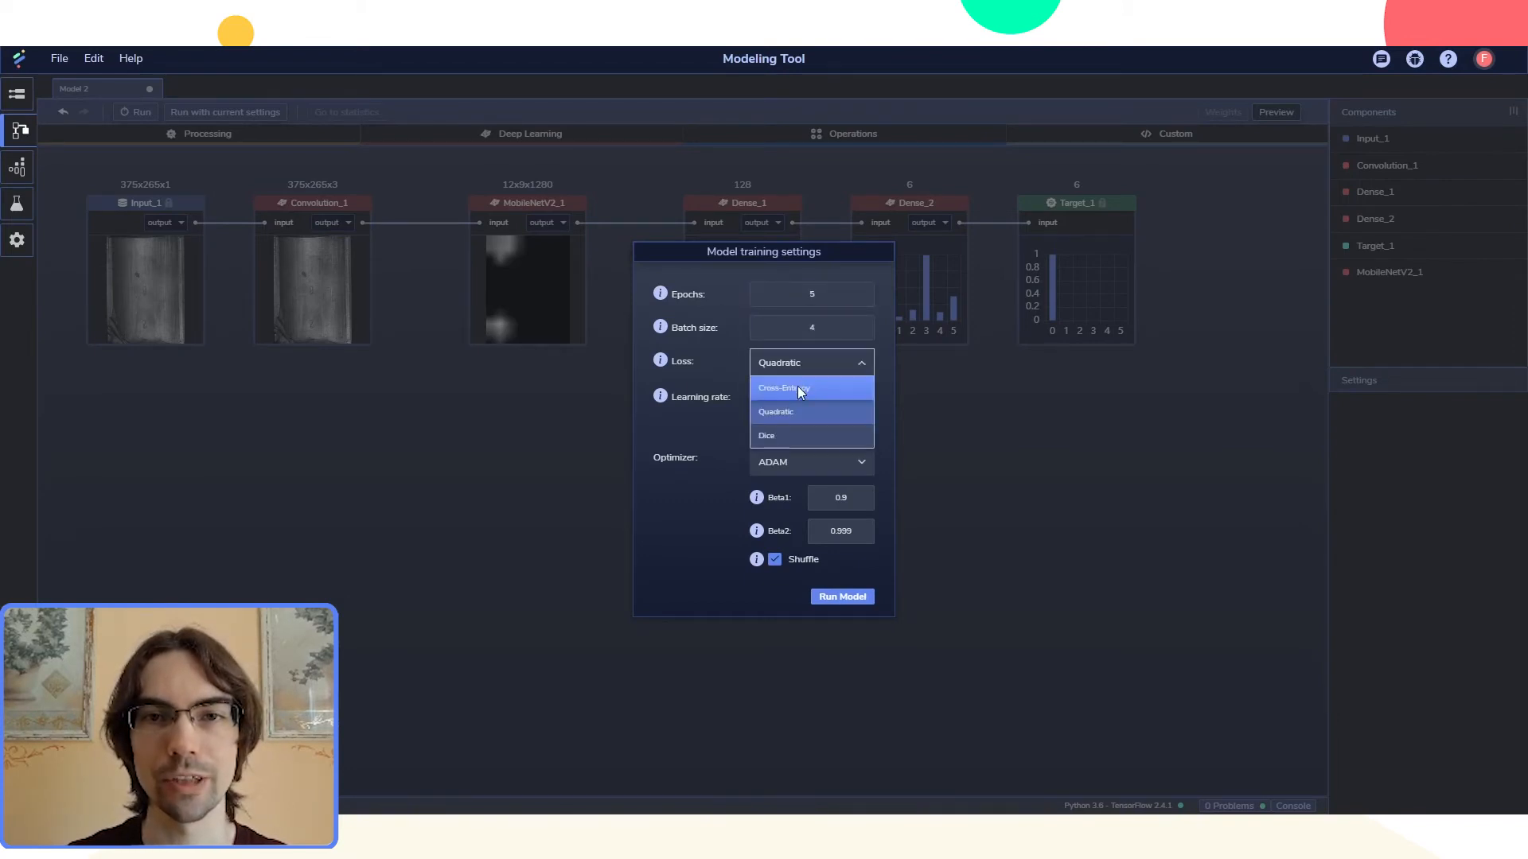
left_click(798, 385)
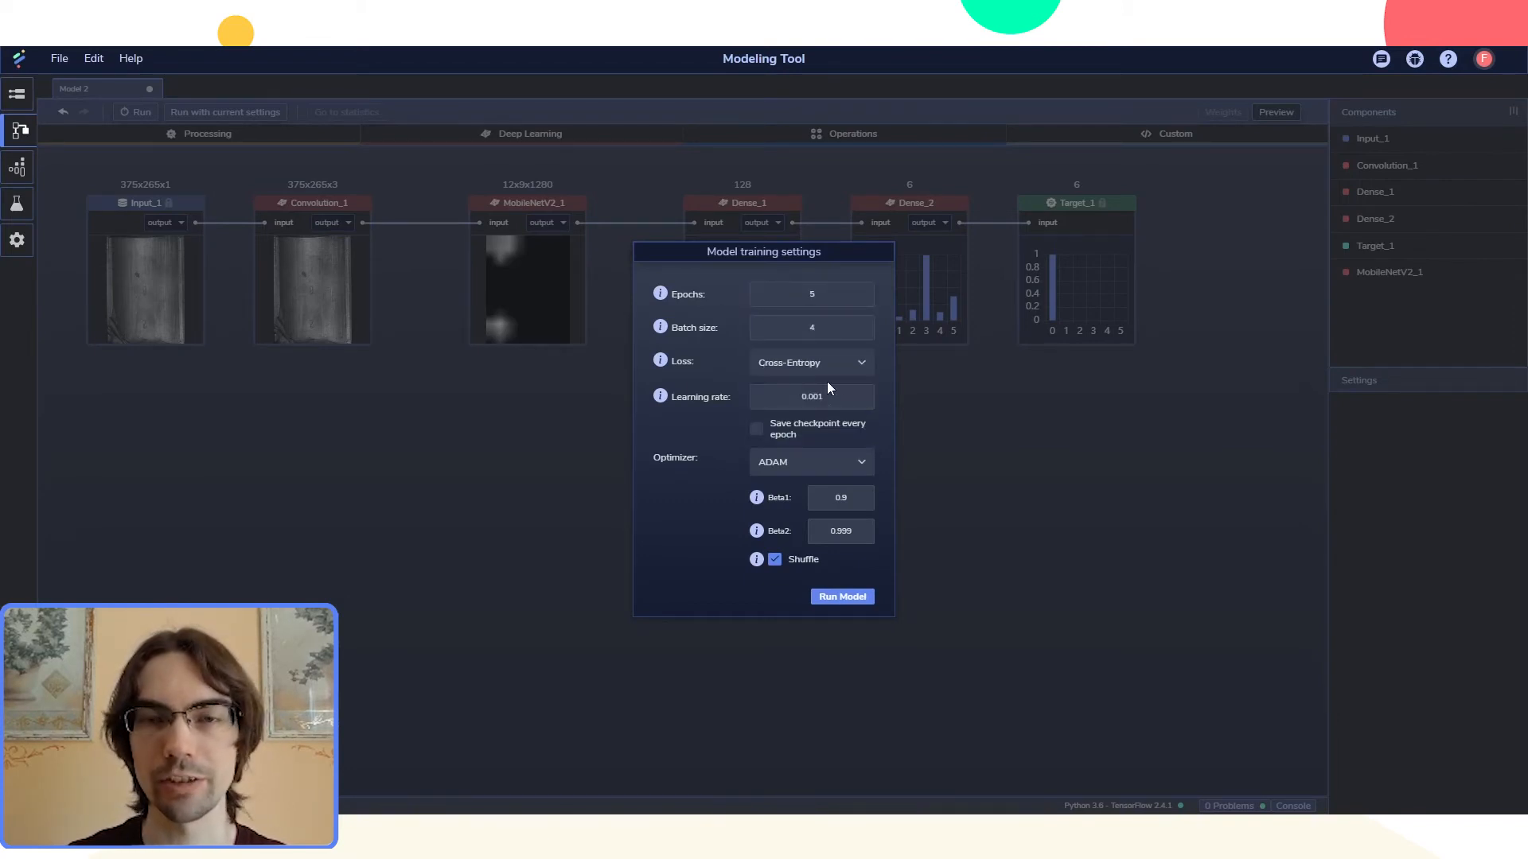
left_click(840, 597)
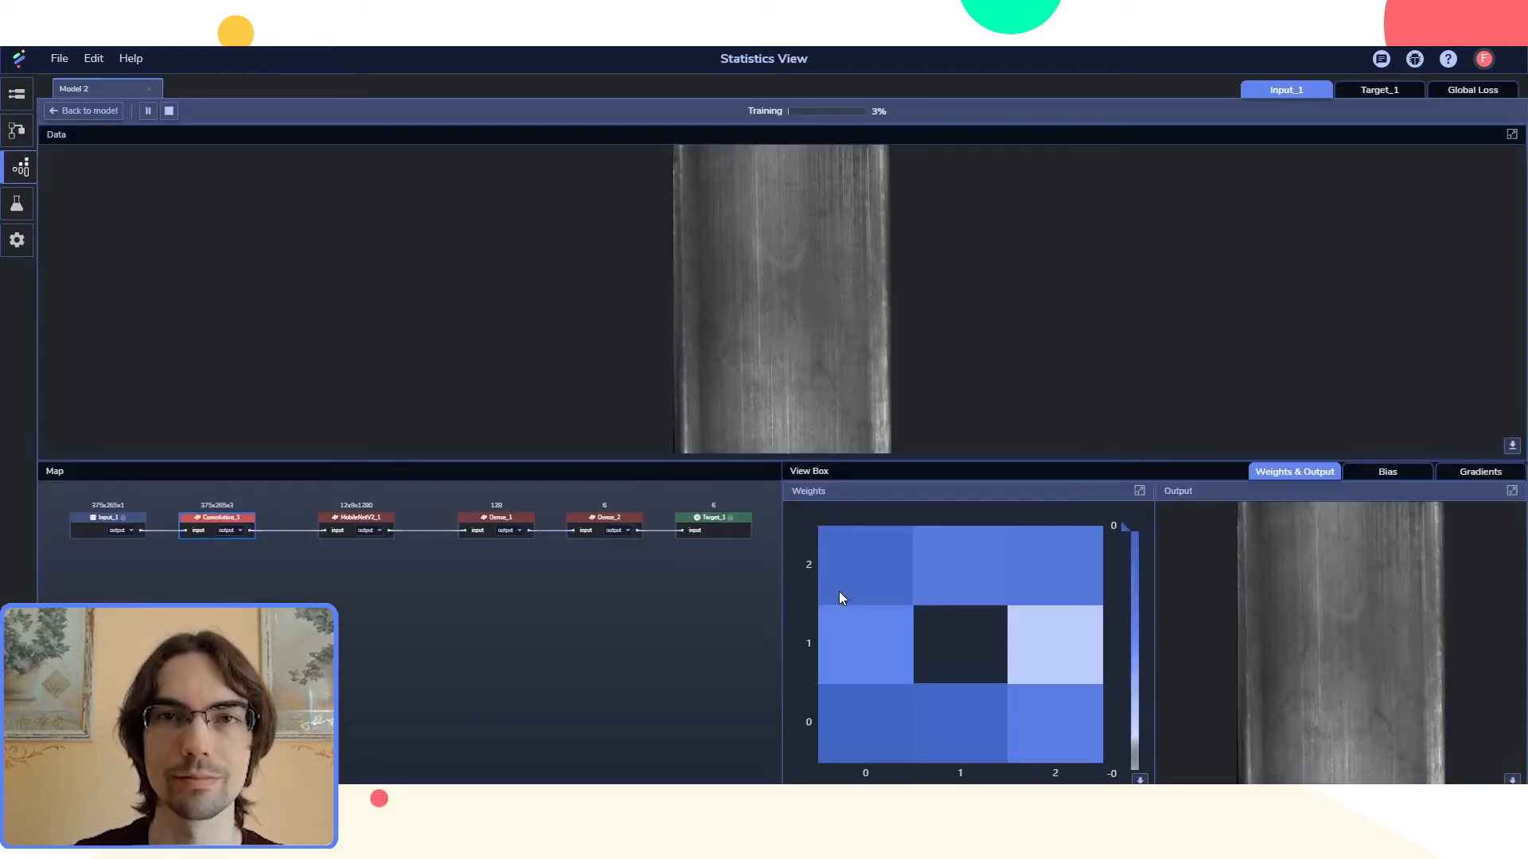
Examine the Target_1 training statistics, including the accuracy curves and the predictions for each class.
left_click(1391, 93)
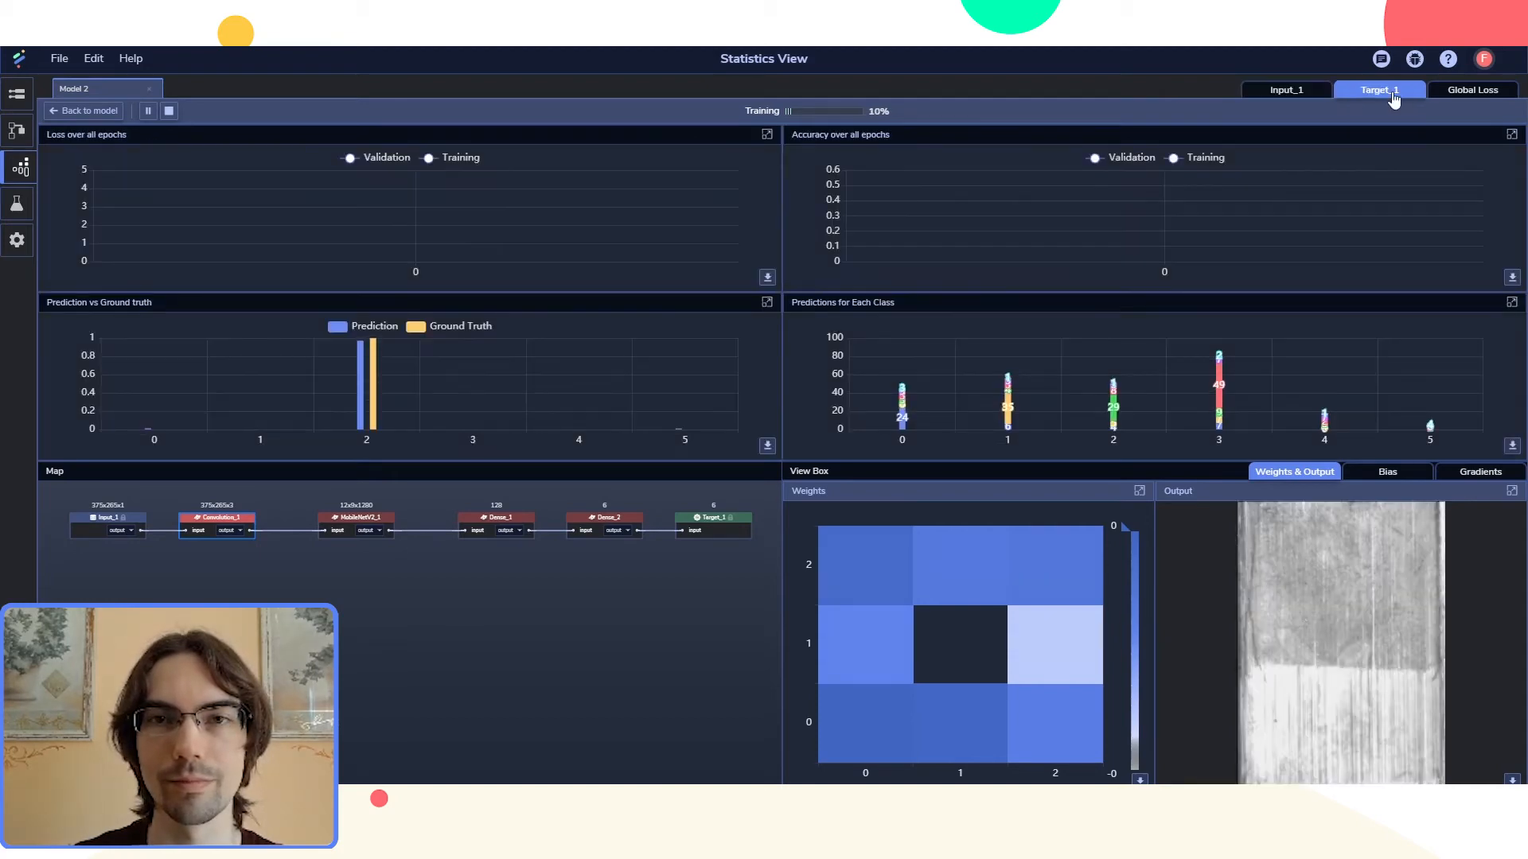
mouse_move(1185, 197)
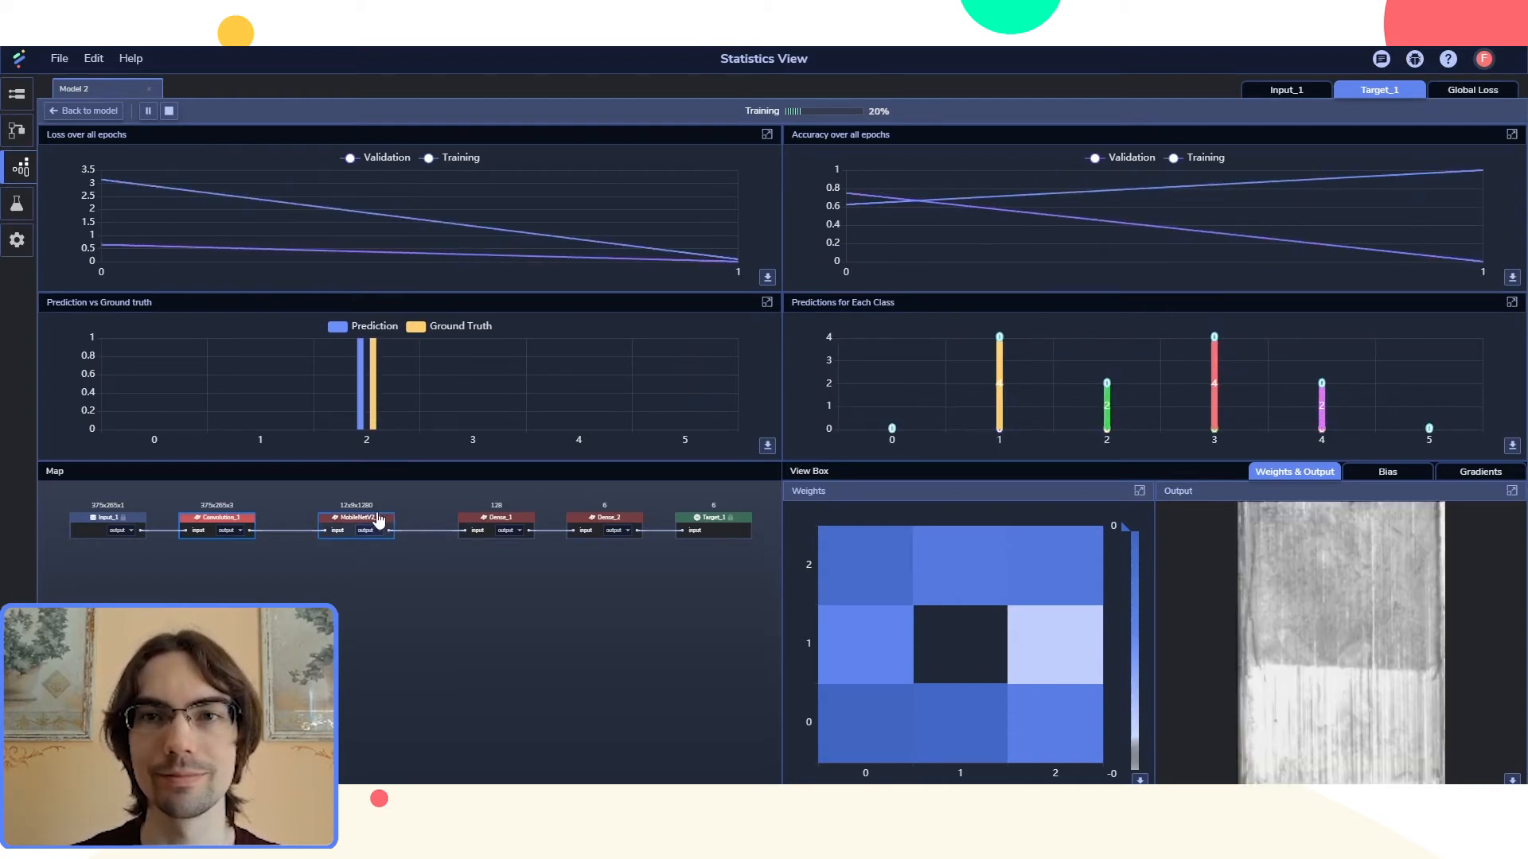
mouse_move(850, 206)
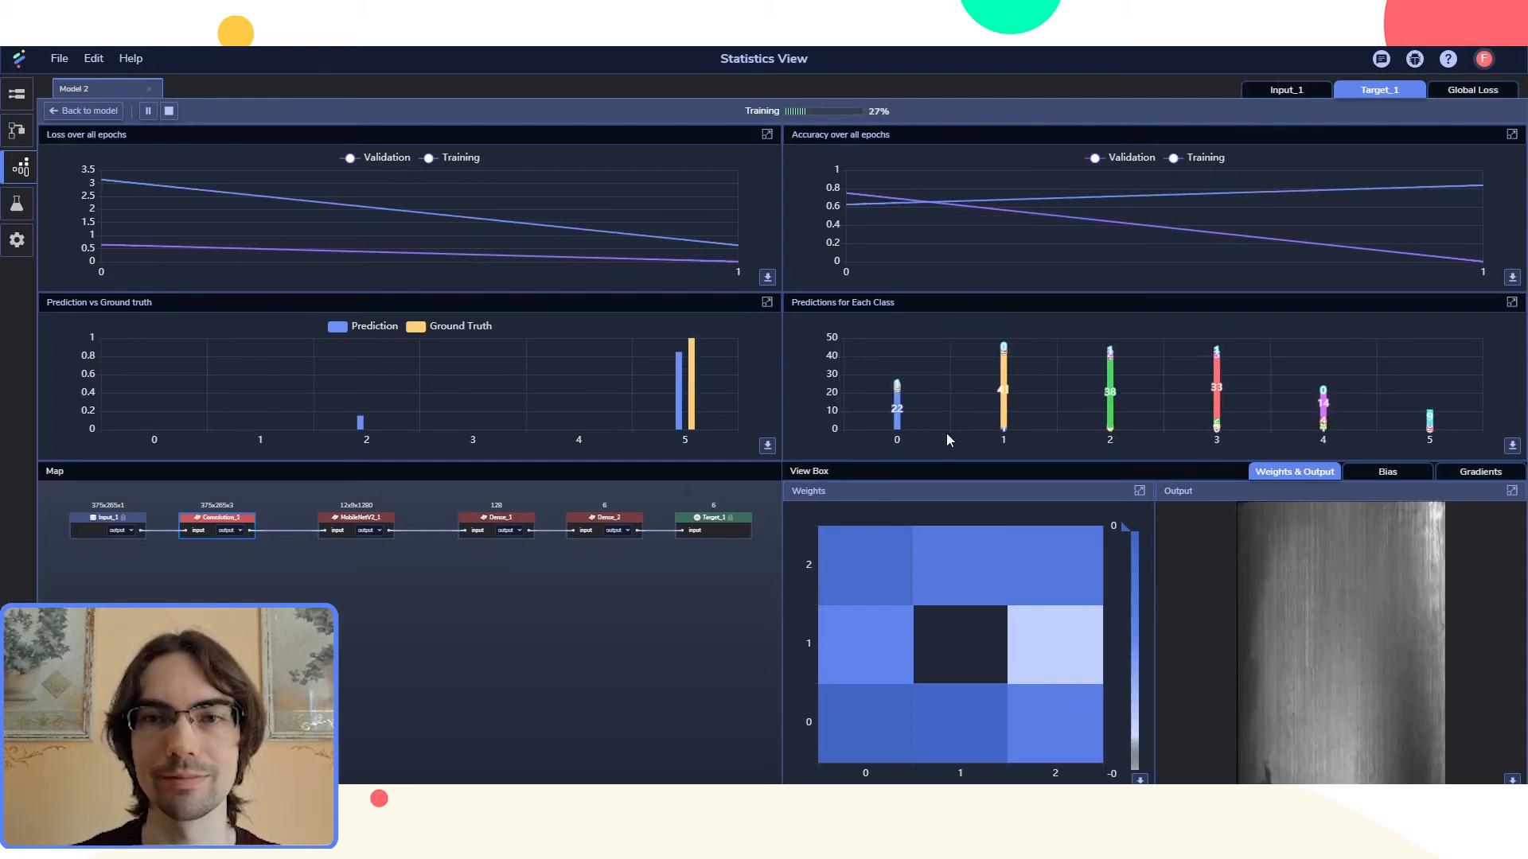
mouse_move(906, 390)
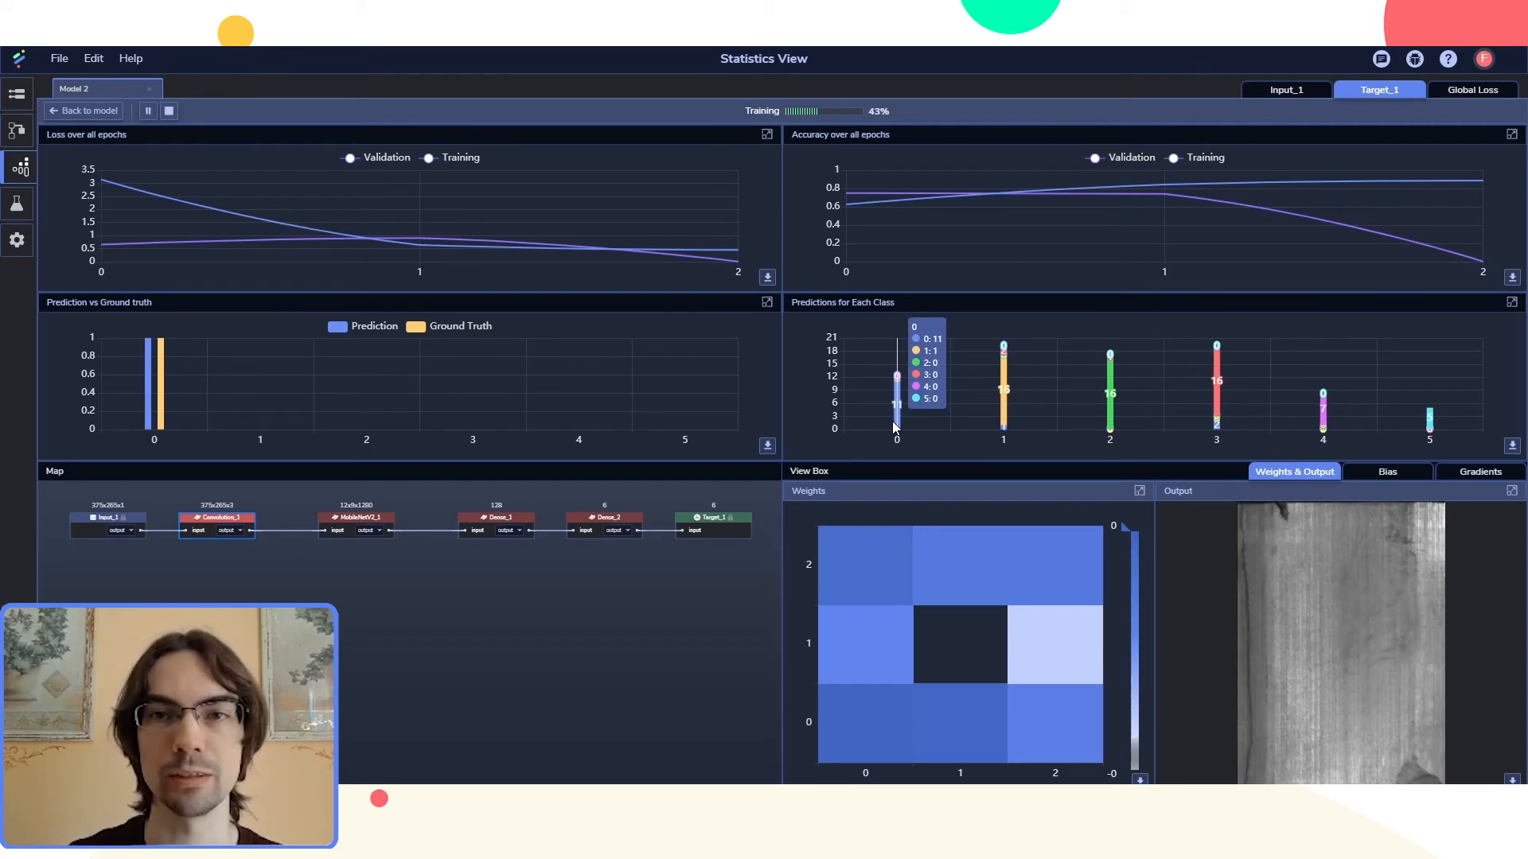
mouse_move(1007, 417)
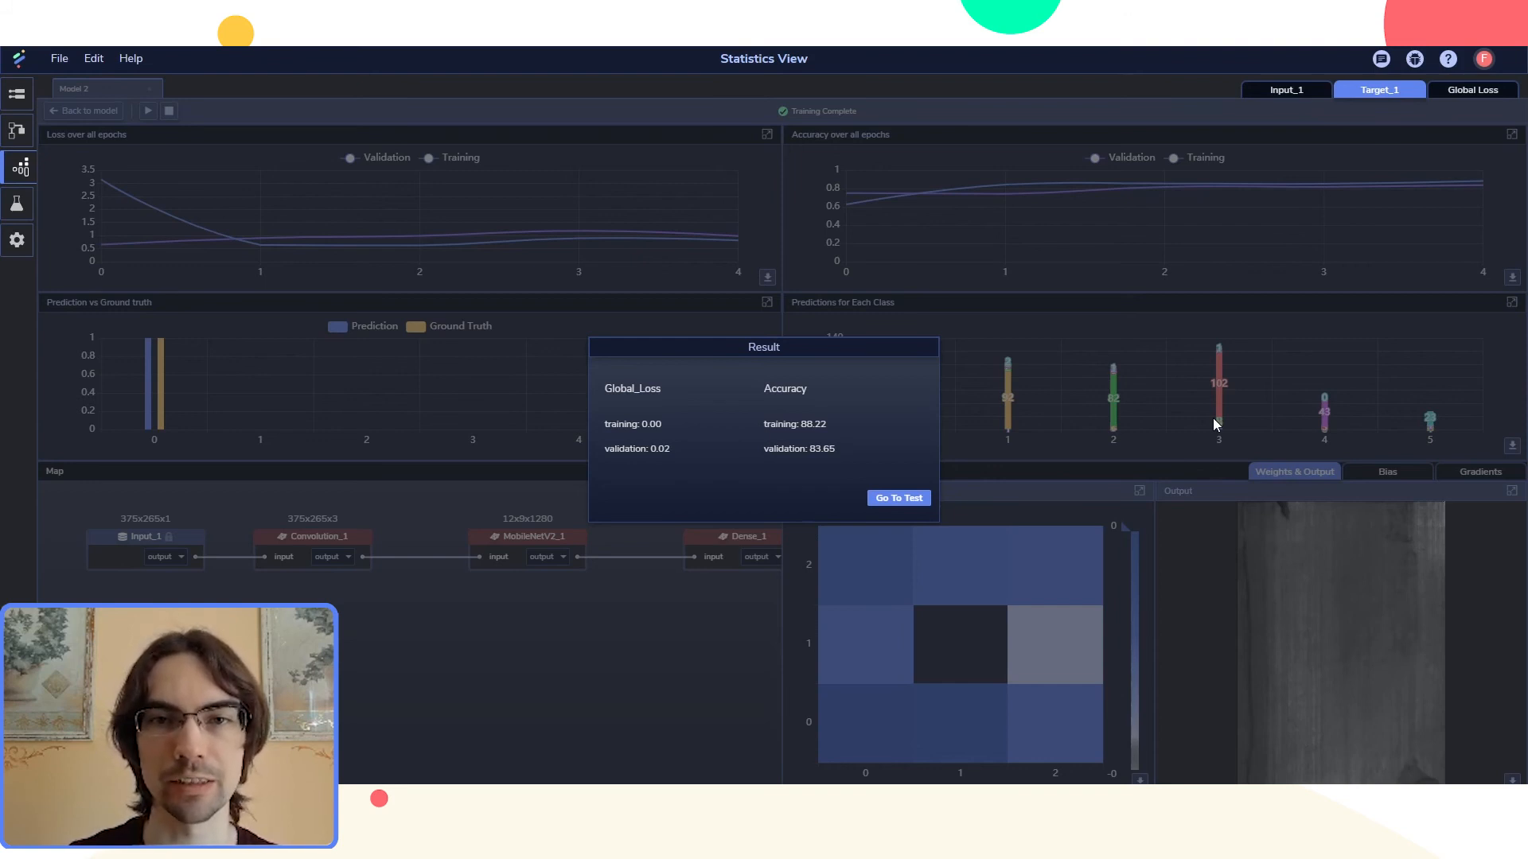
Run a Confusion Matrix test for Model 2 on the partitioned dataset.
left_click(899, 499)
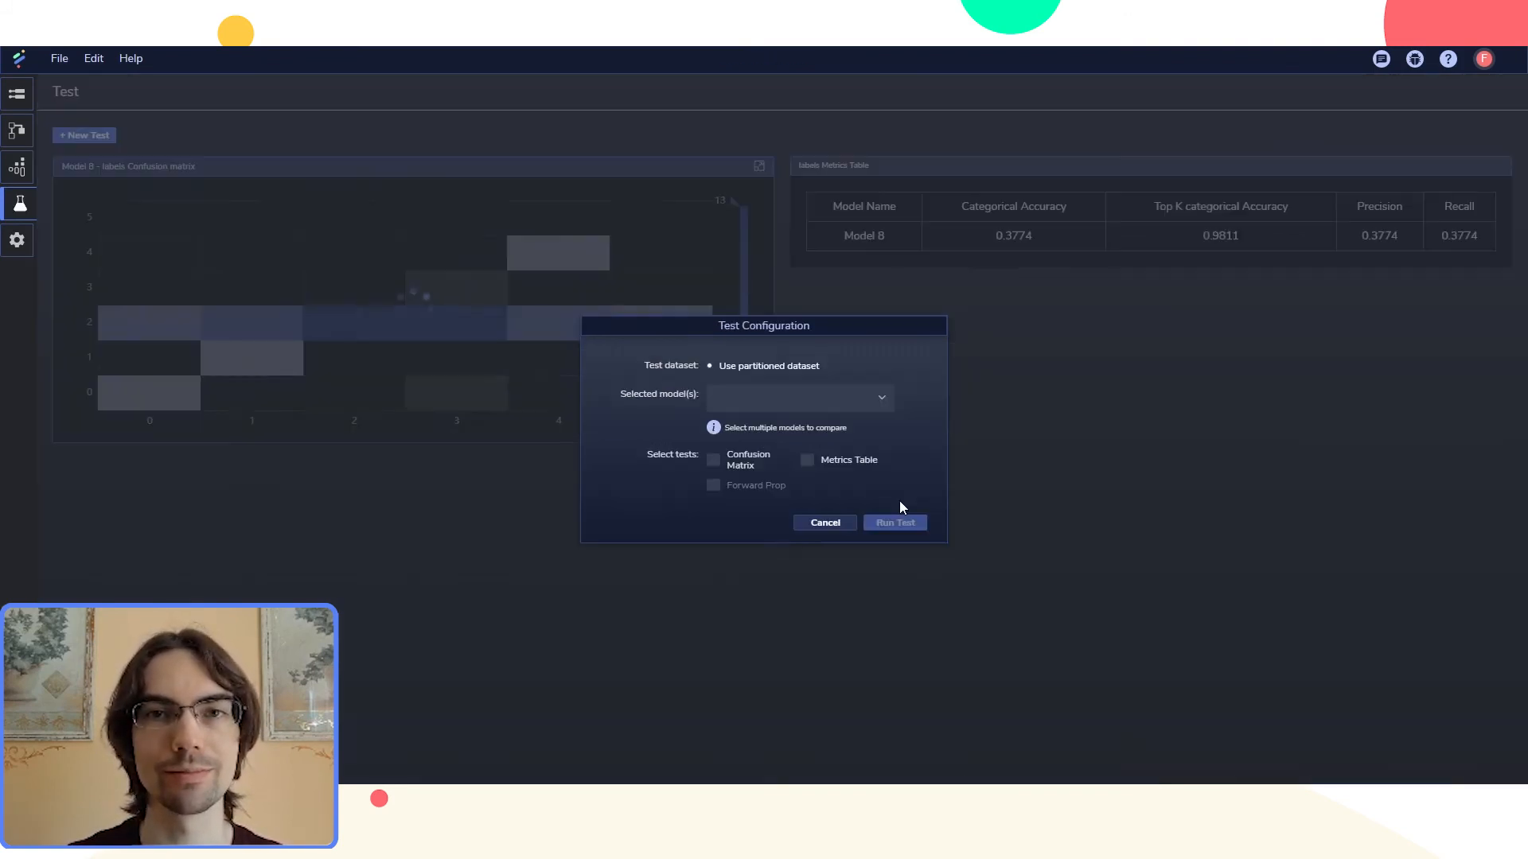
left_click(804, 396)
left_click(809, 401)
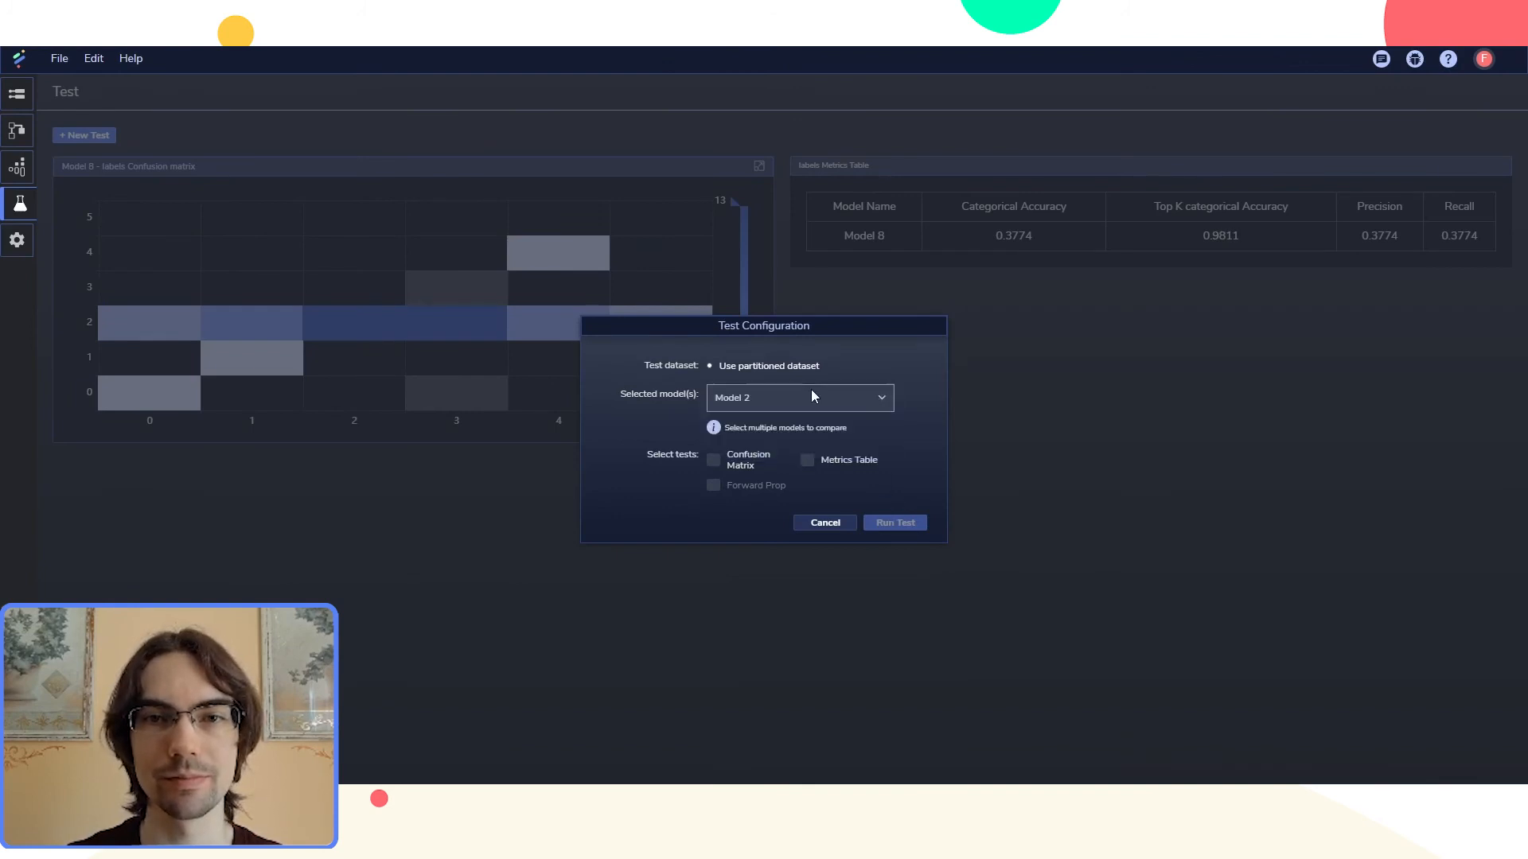
left_click(737, 458)
left_click(896, 524)
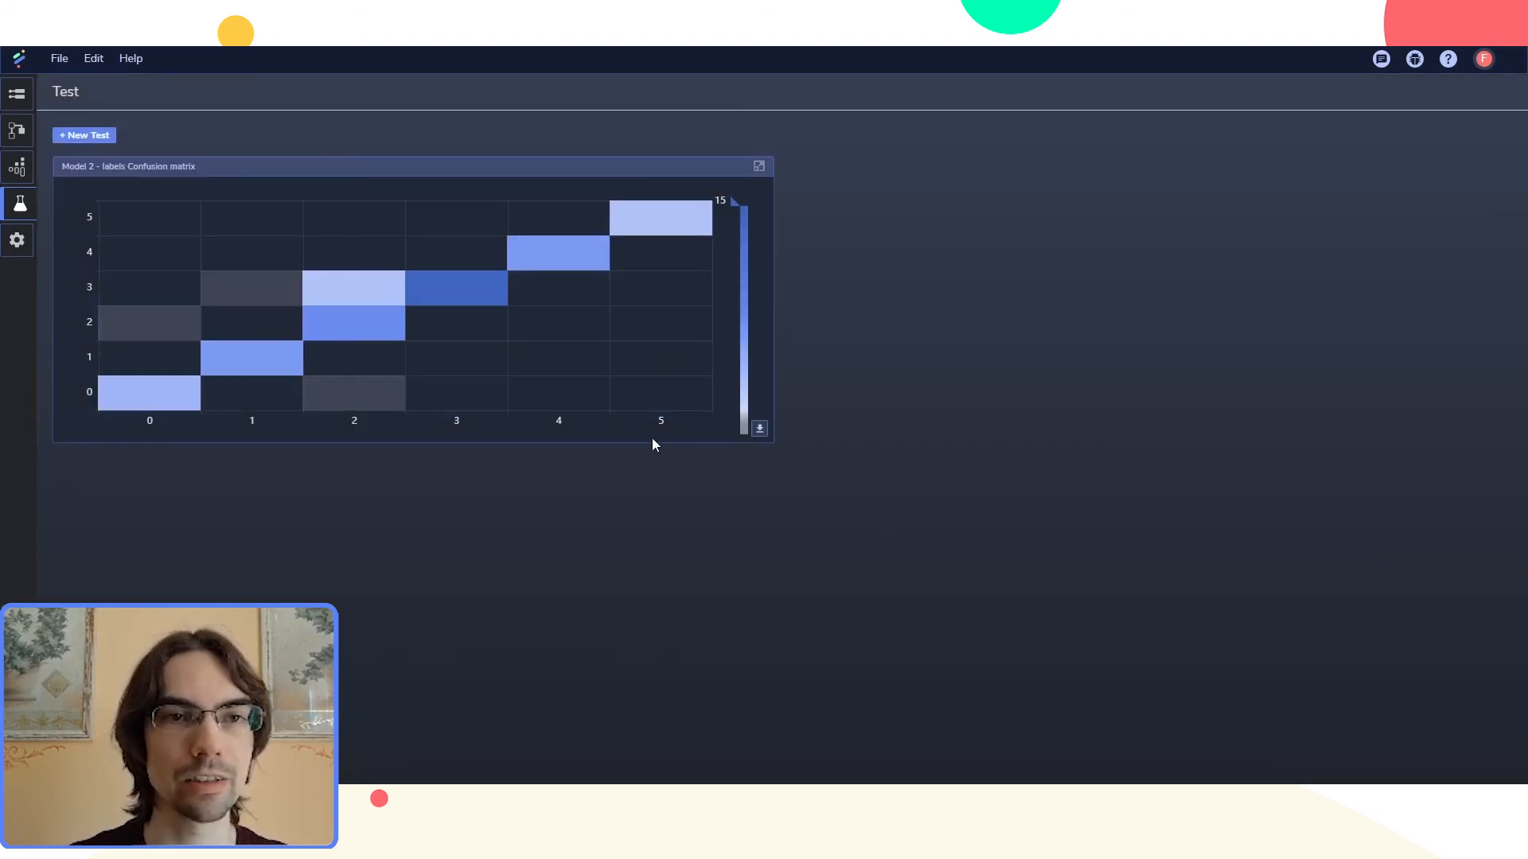
Examine the correct and misclassified sample counts in the cells of Model 2's labels confusion matrix.
mouse_move(351, 306)
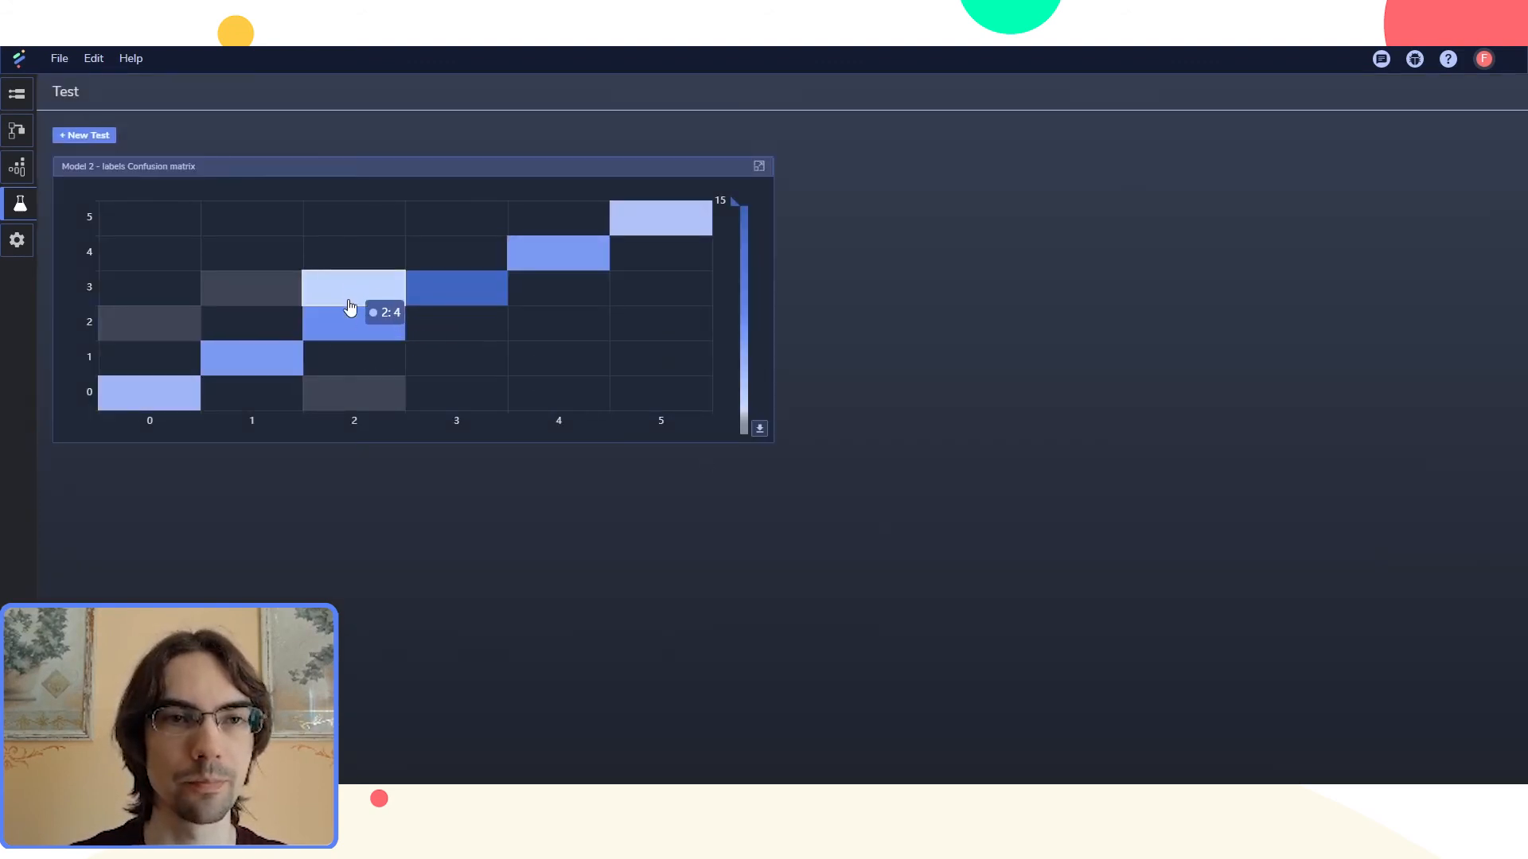
mouse_move(376, 328)
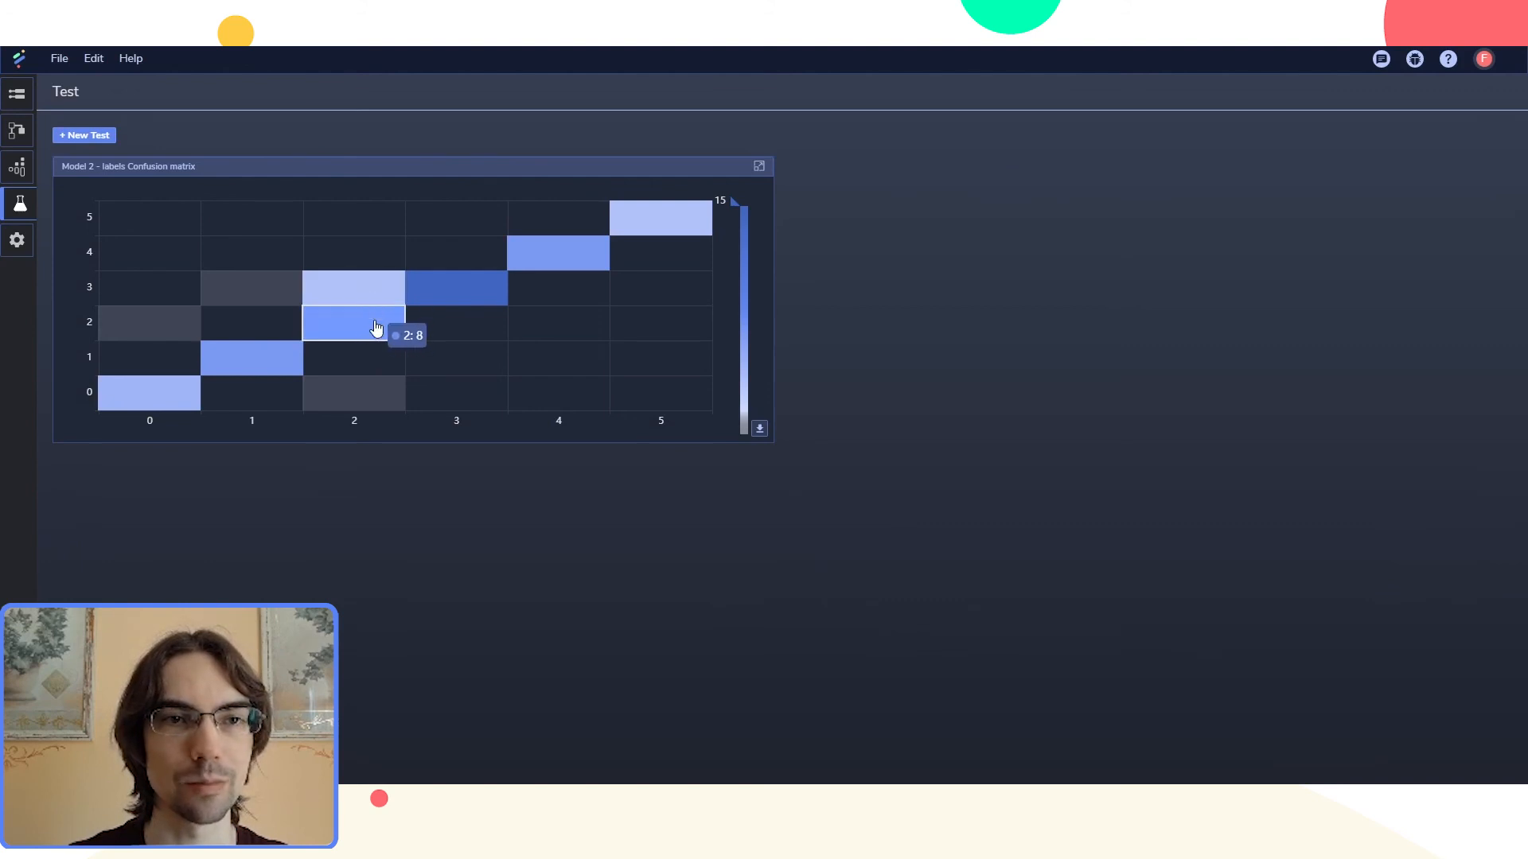
mouse_move(174, 326)
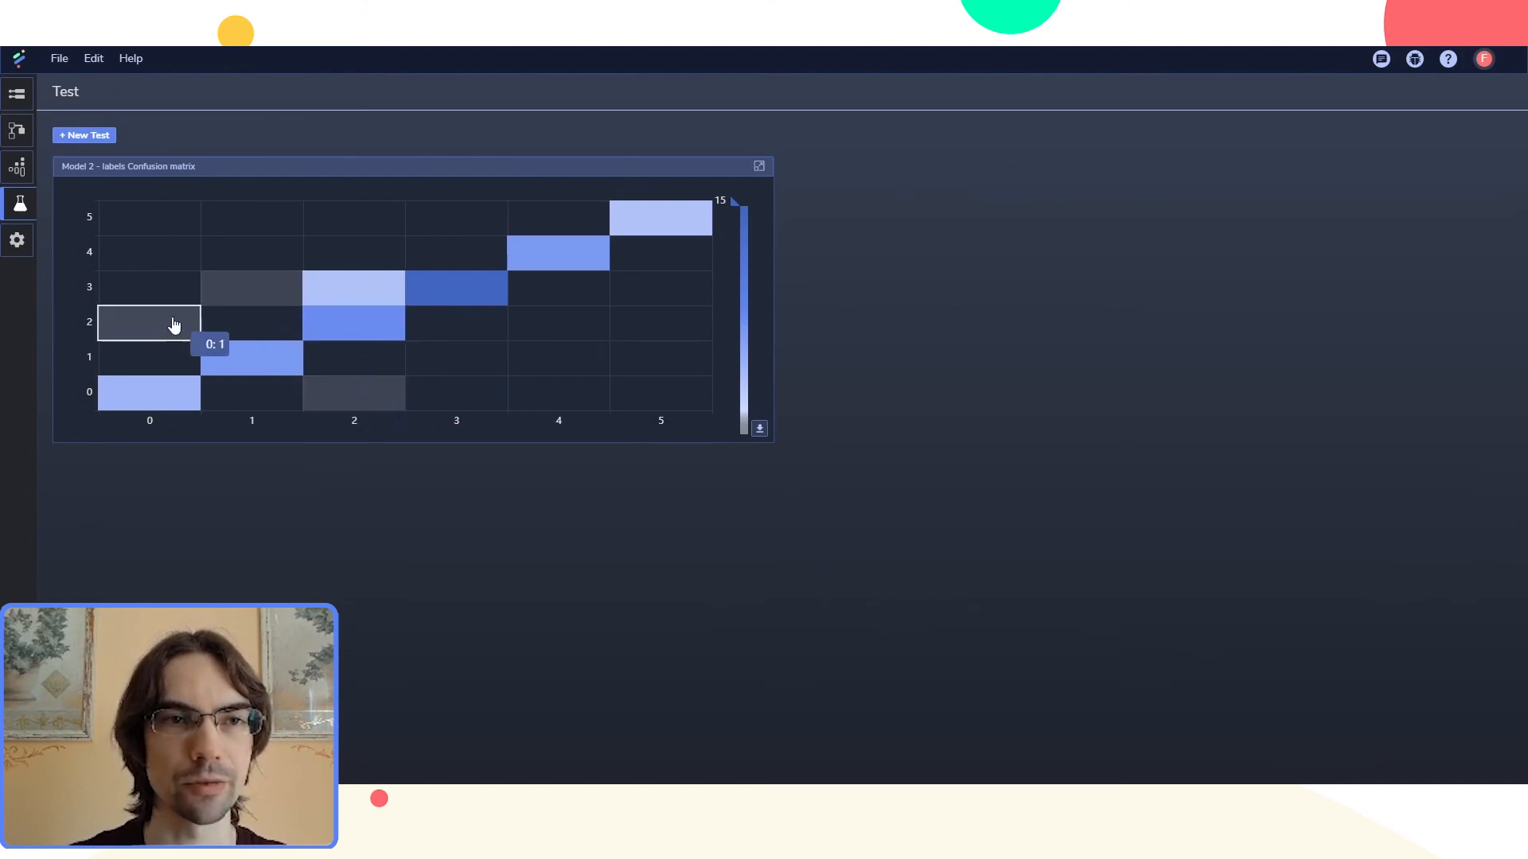
mouse_move(471, 298)
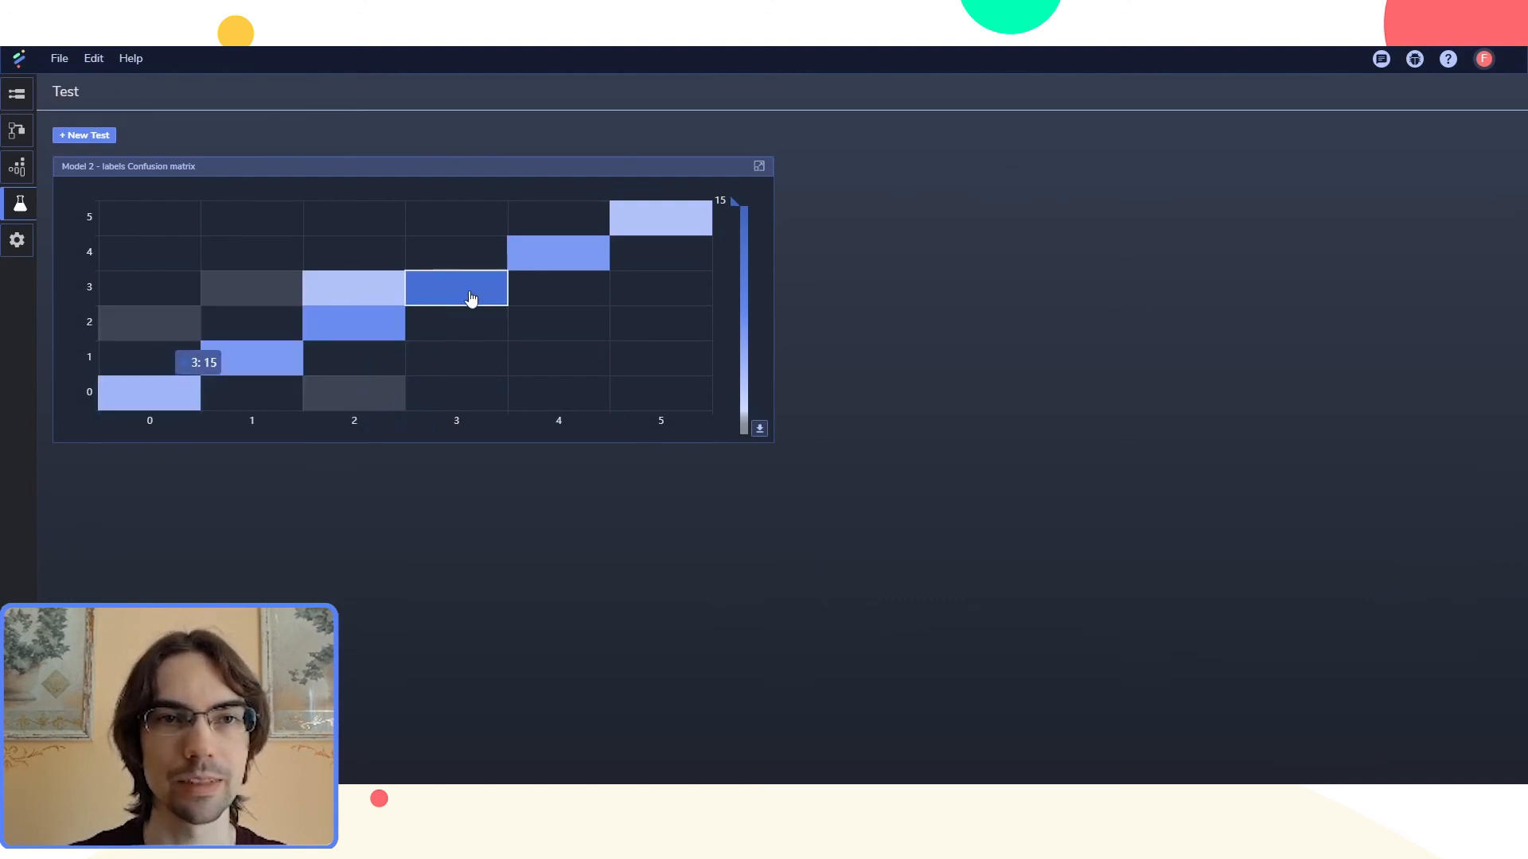
mouse_move(654, 226)
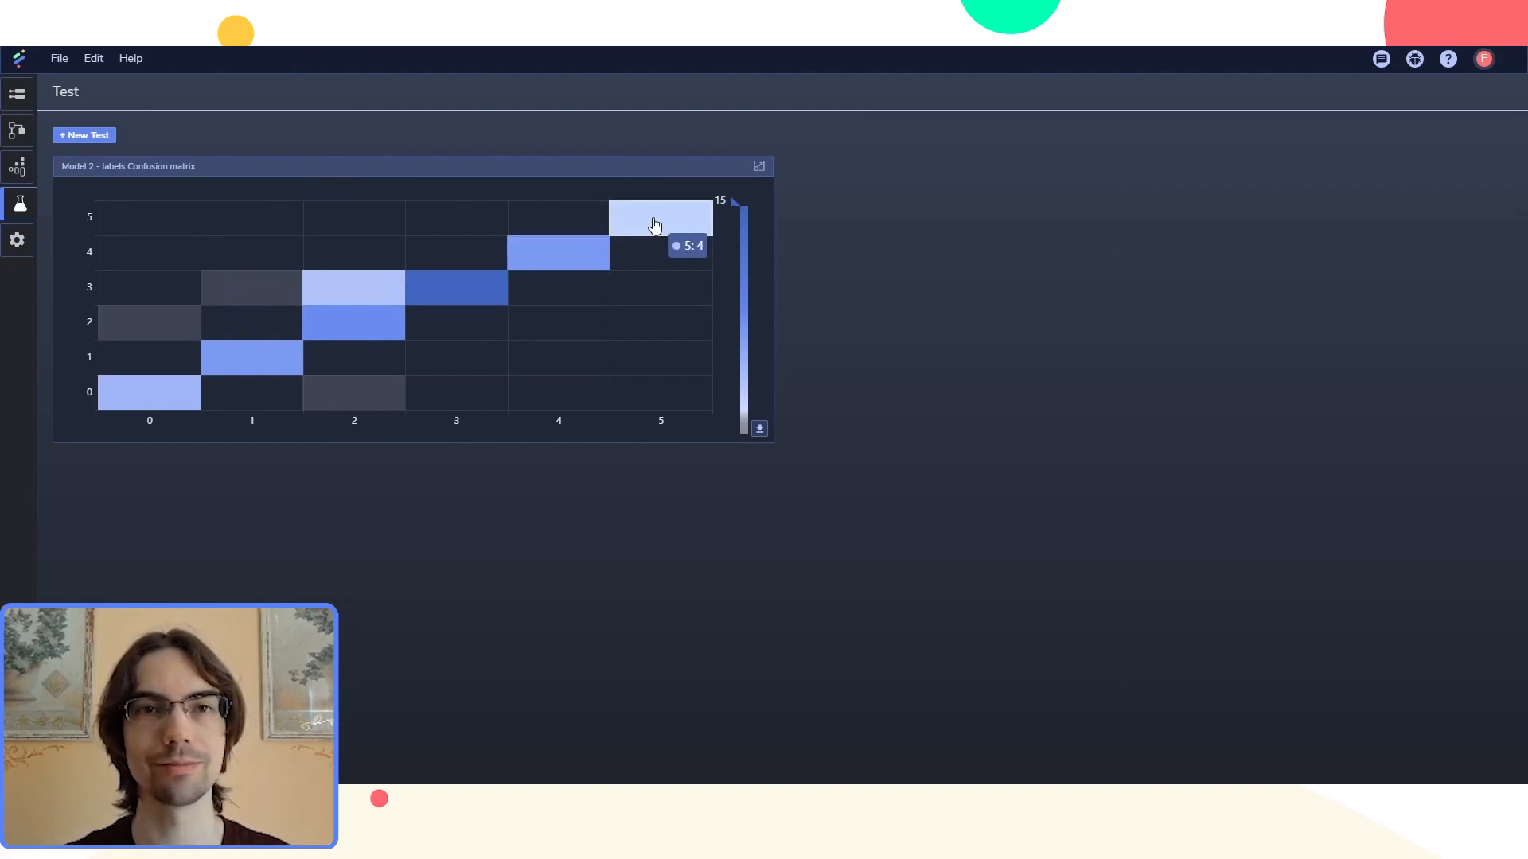